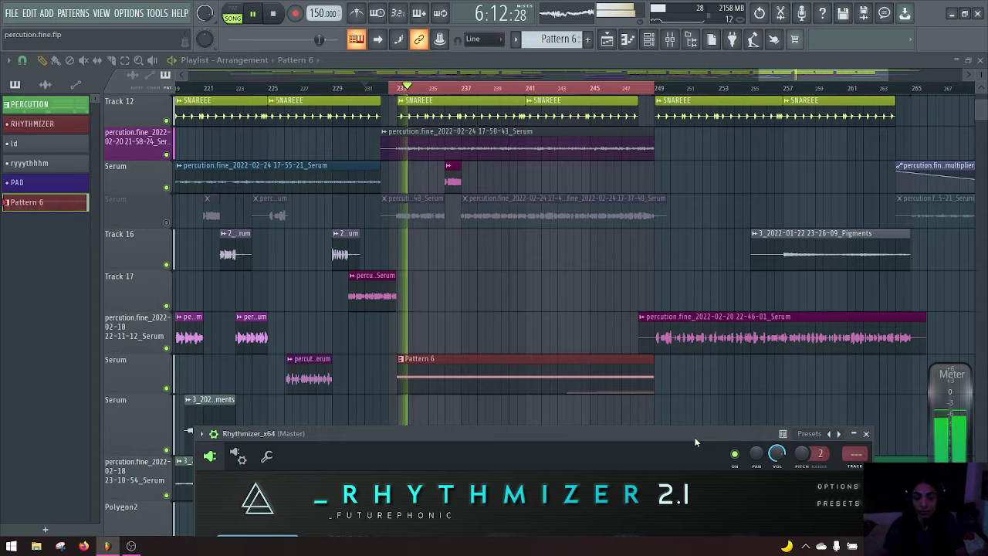
Move the Rhythmizer window up over the playlist and load its --Init-- preset
drag(694, 442, 683, 200)
click(827, 260)
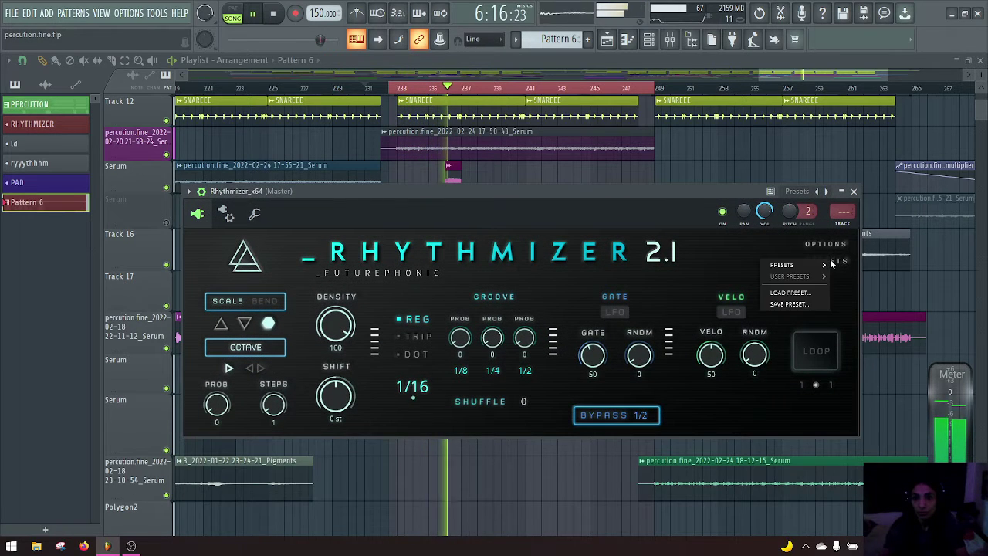
click(846, 266)
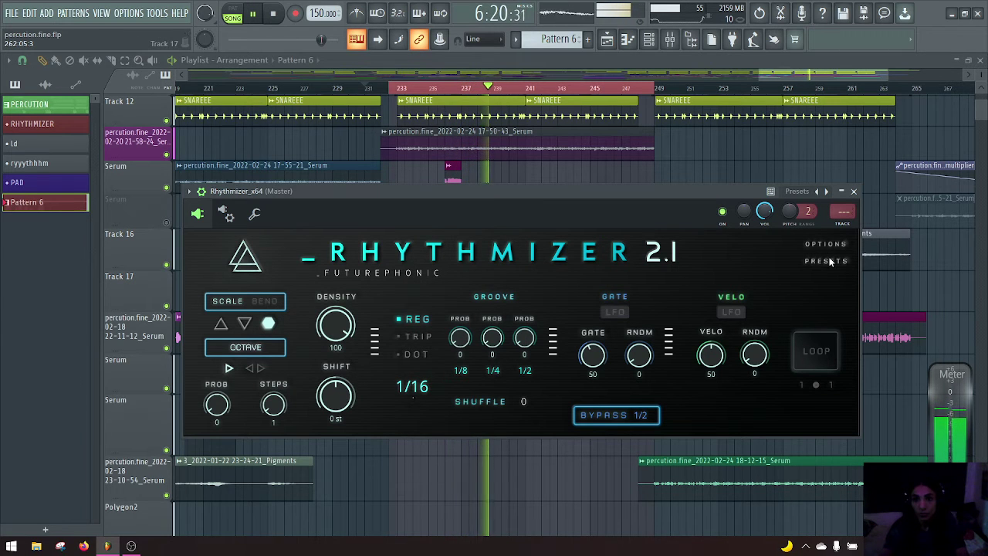
click(830, 262)
mouse_move(825, 263)
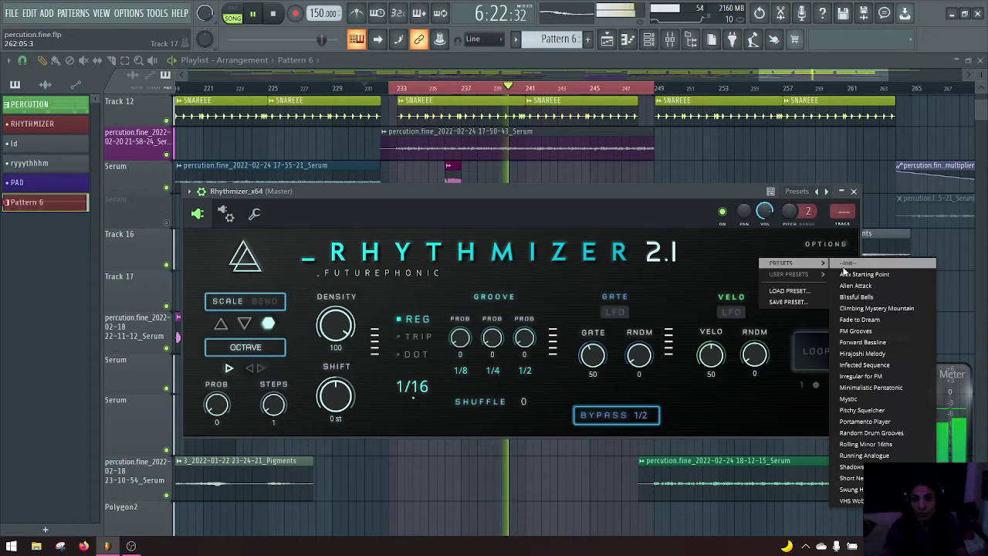
click(843, 267)
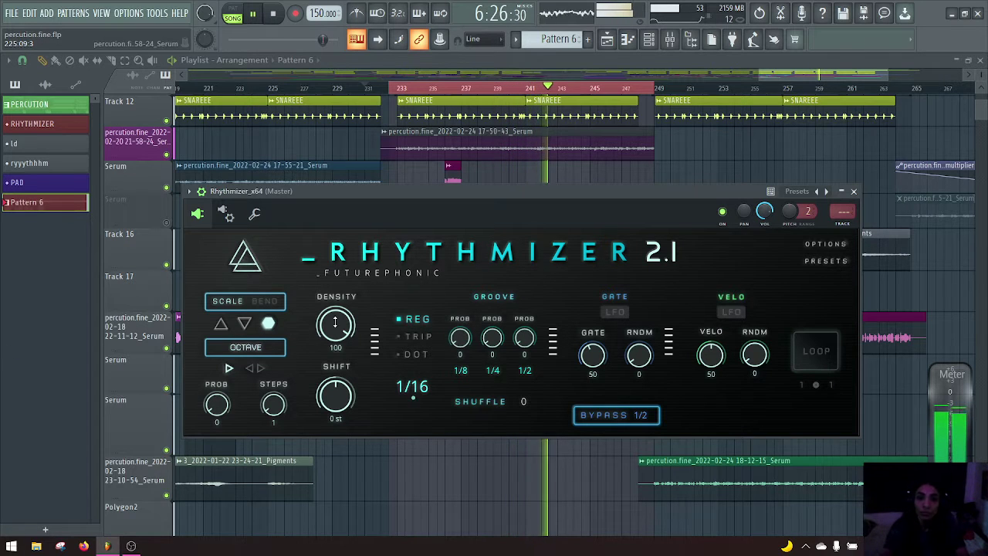
Try Rhythmizer's Density at 100 % and 27 %, ending at 45 %
drag(335, 323, 339, 297)
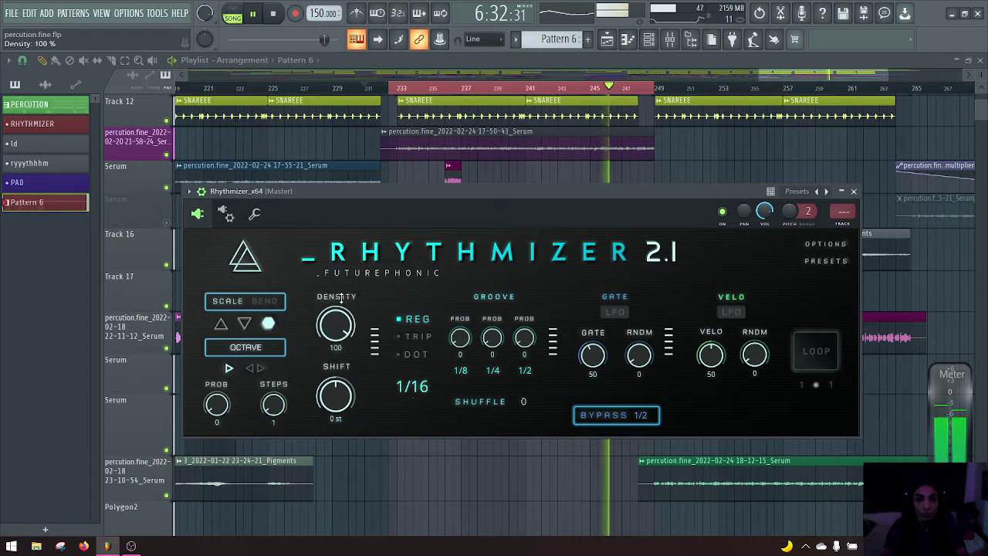
drag(370, 427, 390, 551)
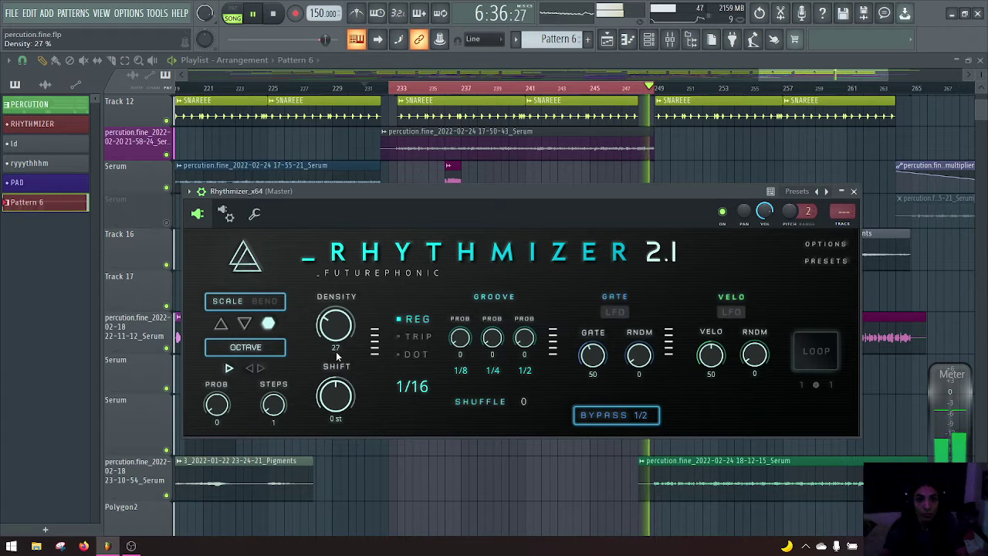
drag(328, 370, 327, 297)
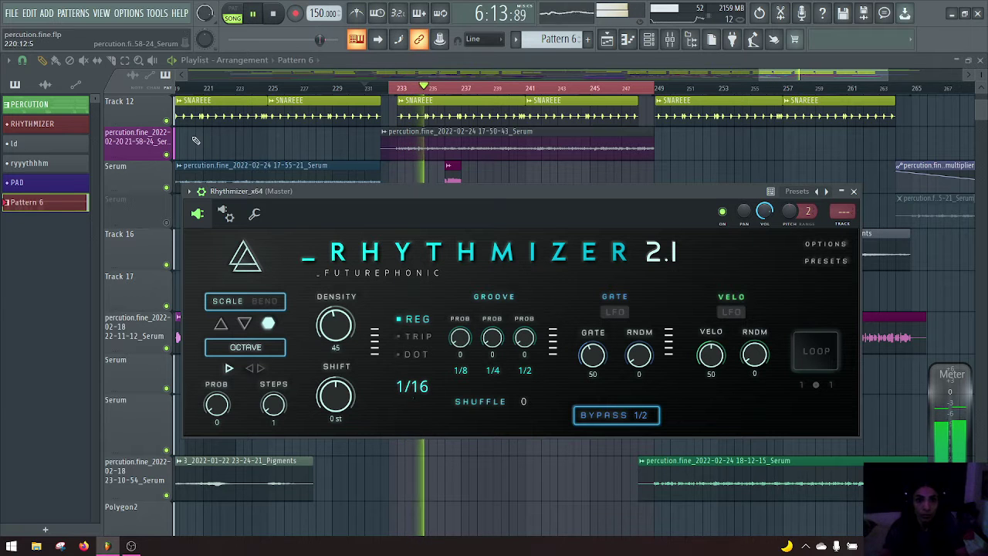
Mute the purple Serum track below Track 12 in the playlist and unmute it again
click(168, 154)
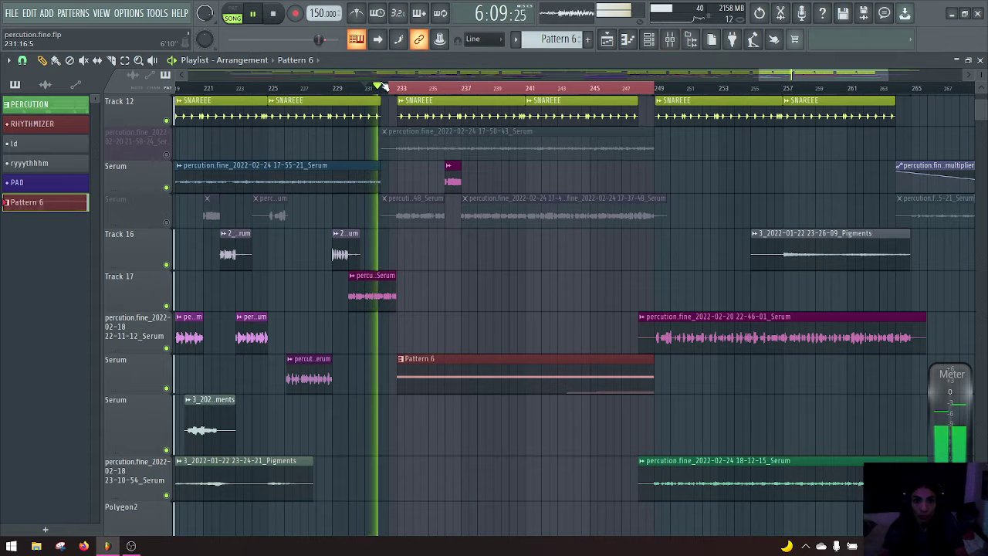
click(173, 157)
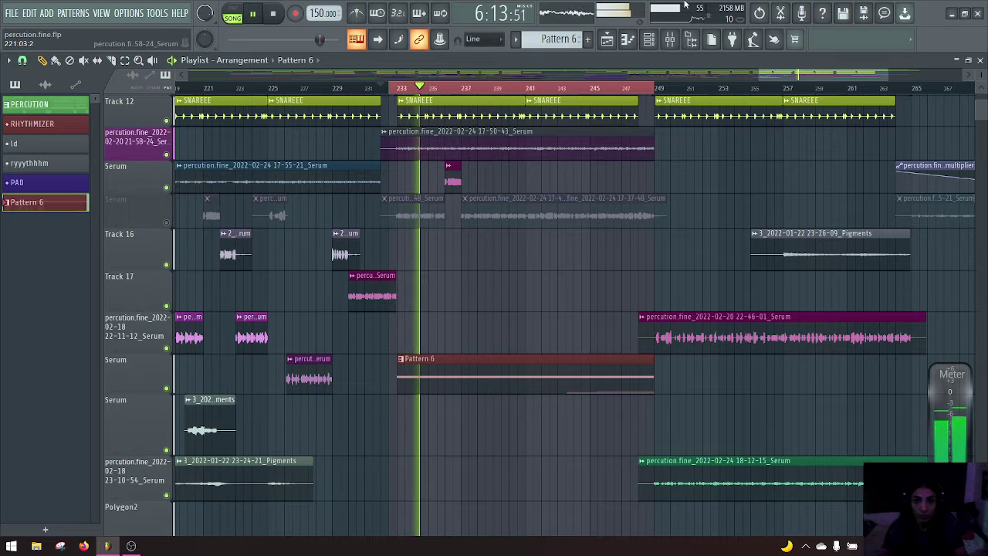
Reopen Rhythmizer from the channel rack and adjust its Density through 23 % to 80 %
click(649, 39)
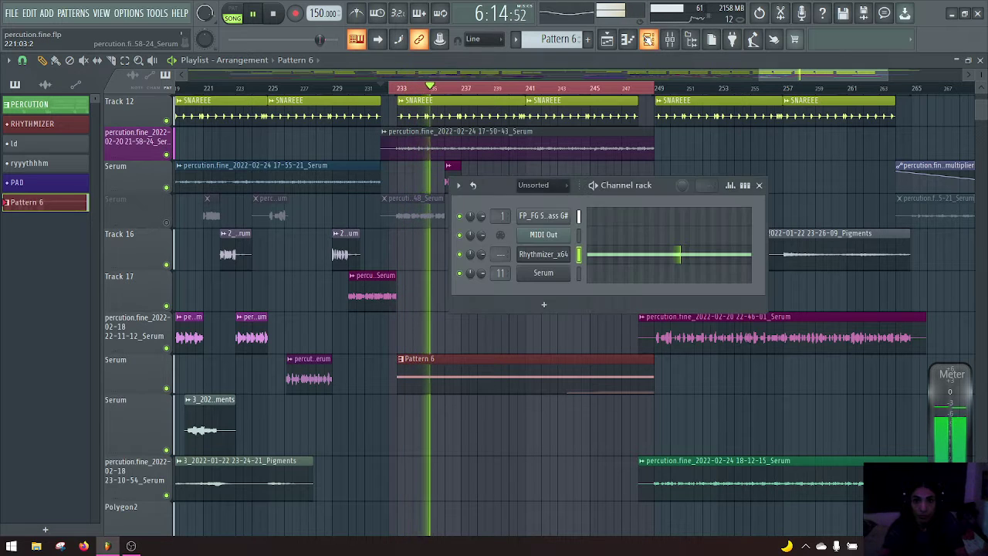
click(544, 254)
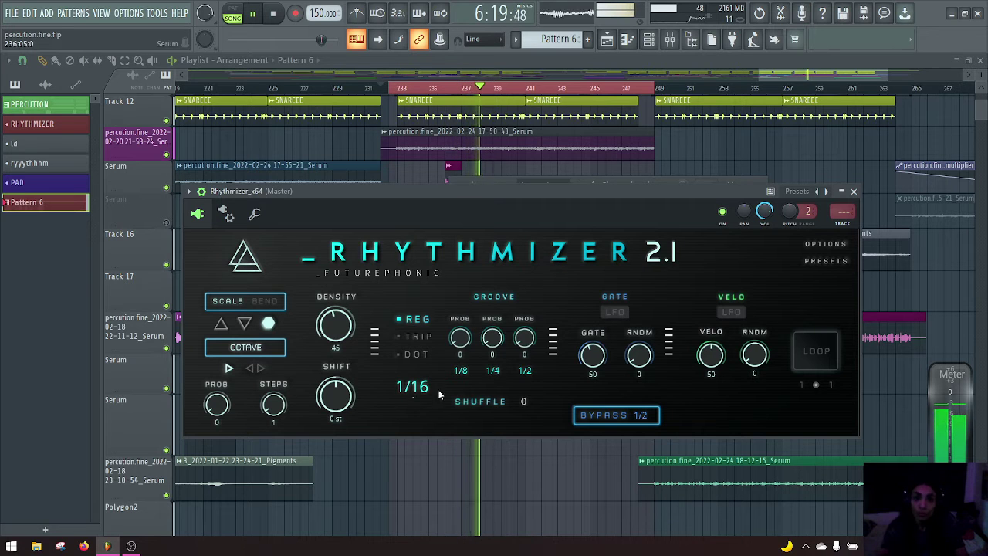
drag(350, 334, 342, 345)
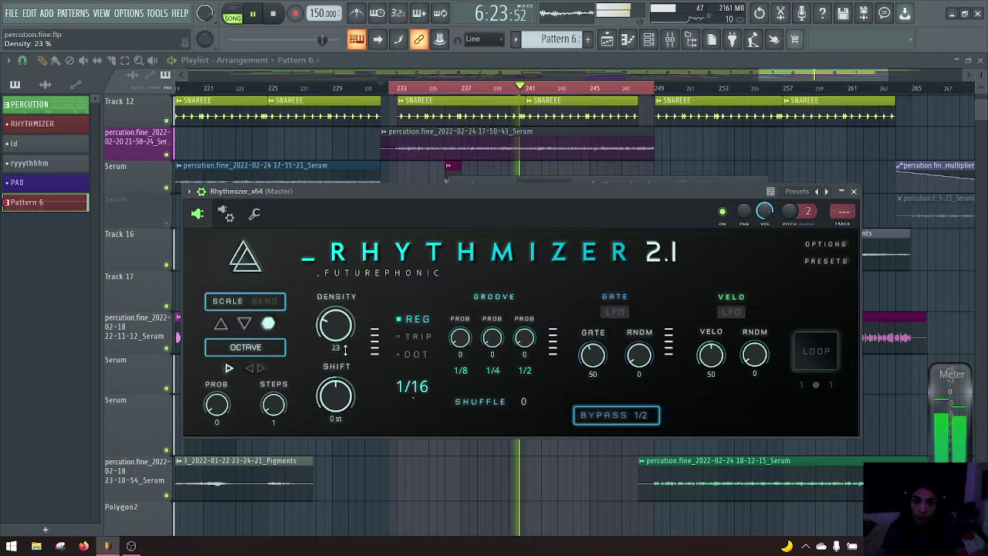
drag(345, 349, 316, 249)
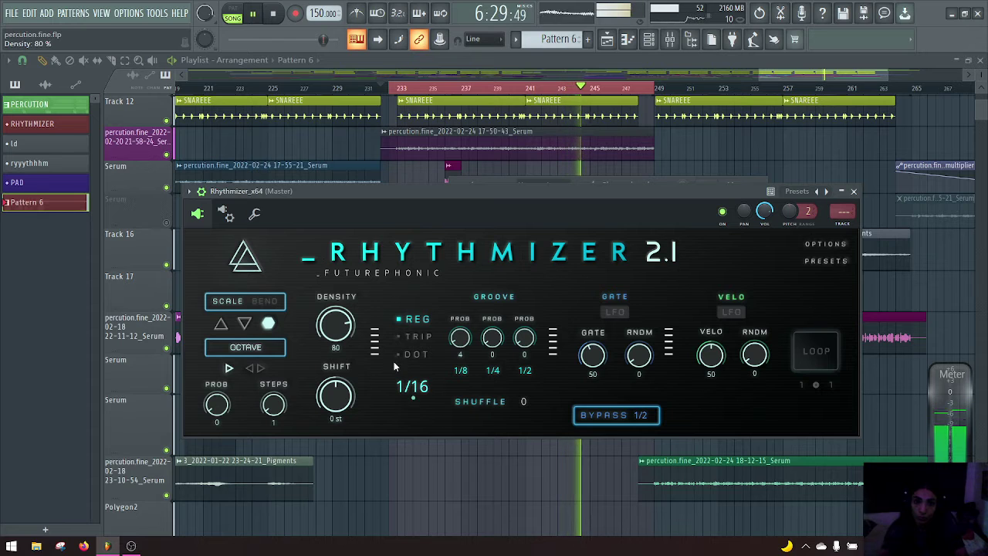
Try transposing Rhythmizer's Shift down to -5 st and reset it to 0 st
drag(347, 392, 349, 396)
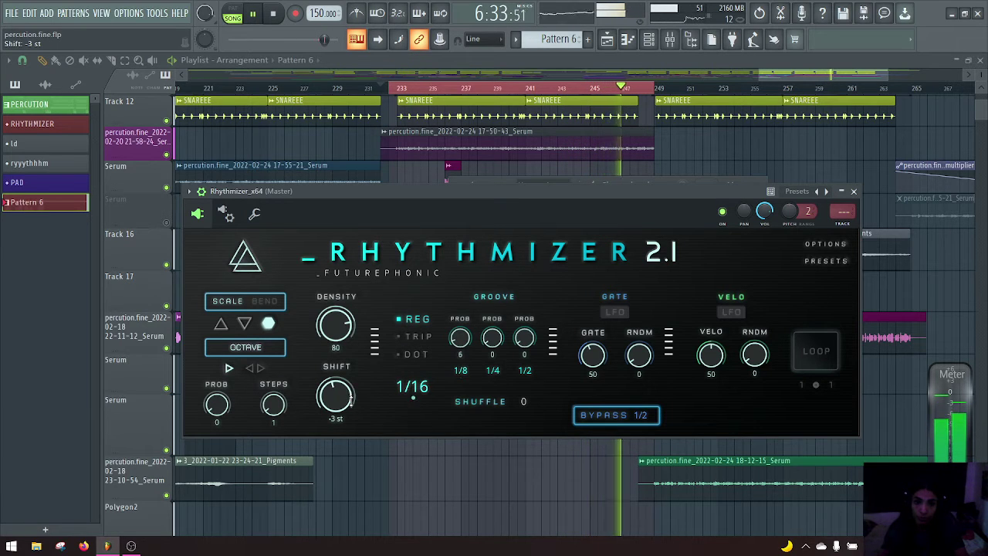
drag(350, 399, 352, 409)
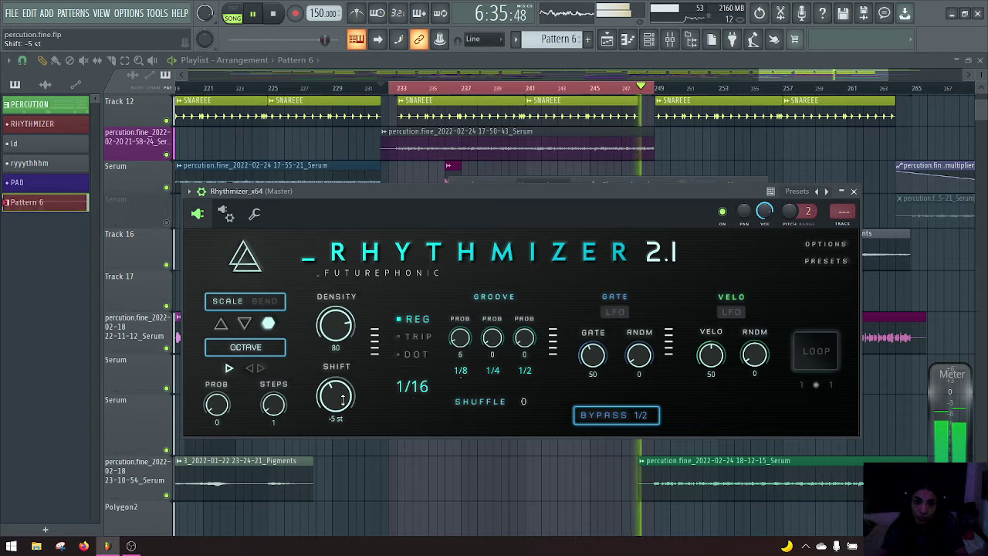
double_click(335, 395)
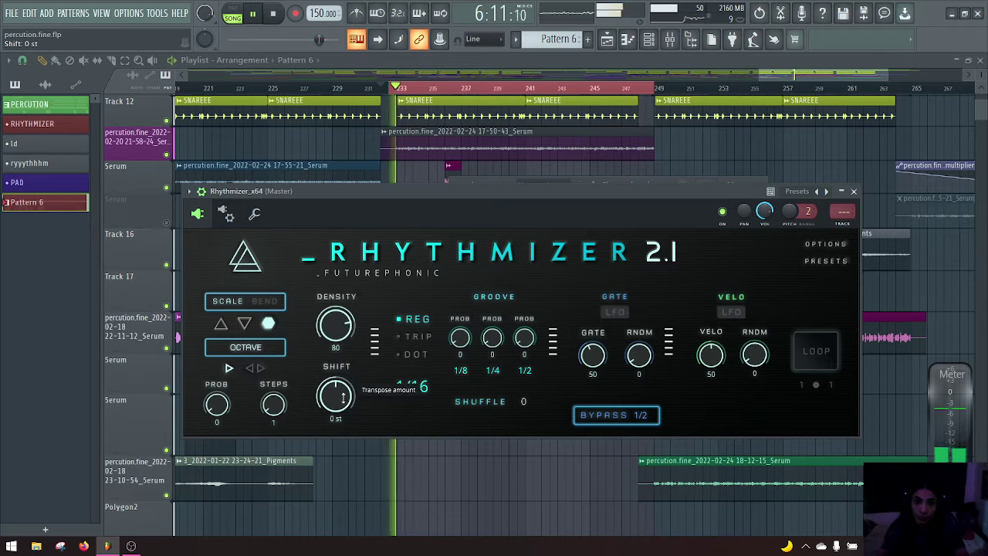
Audition the triplet and dotted groove flows and return to the regular flow
click(419, 338)
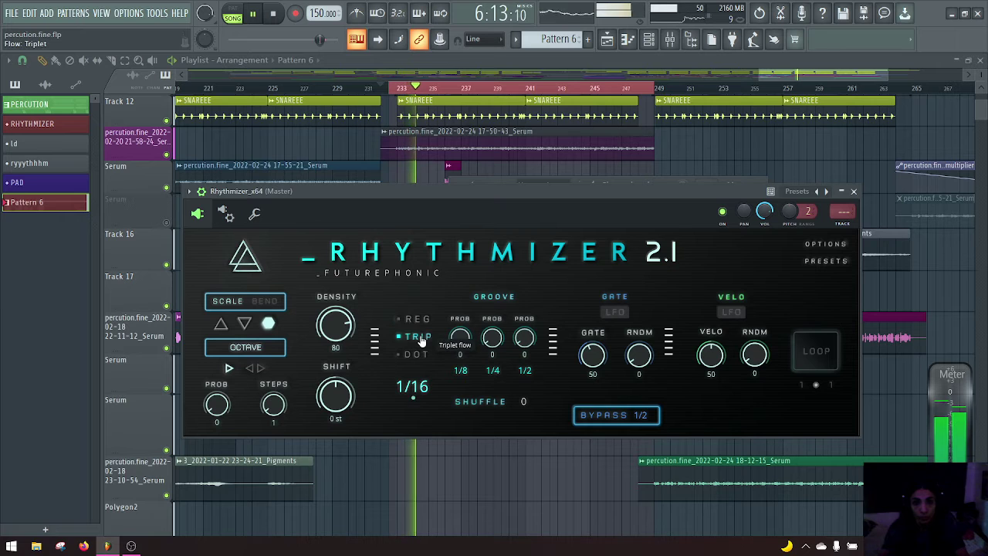
click(416, 354)
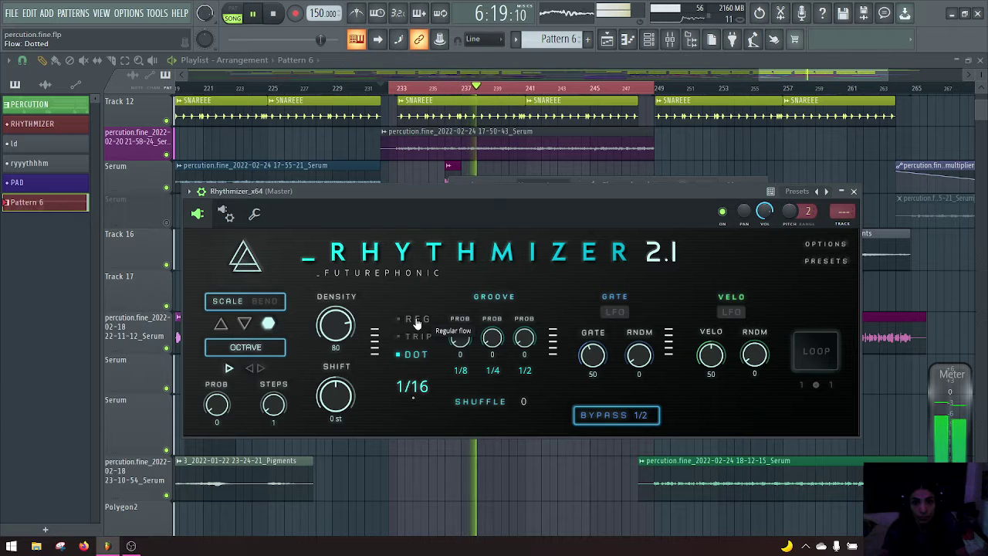
click(415, 323)
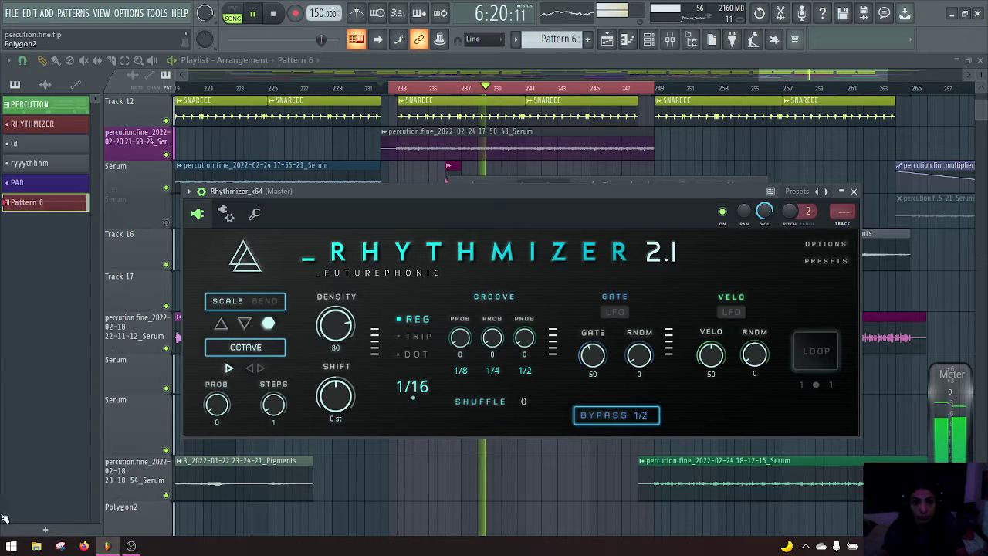
Audition the Chroma, Minor, Min-Harmonic and Major scales one after another in Rhythmizer
click(239, 349)
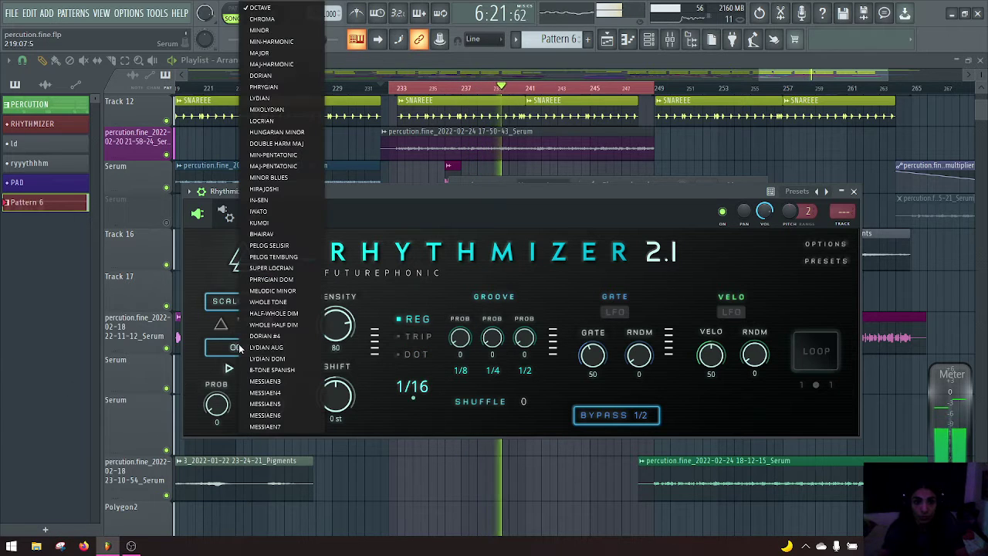
click(267, 23)
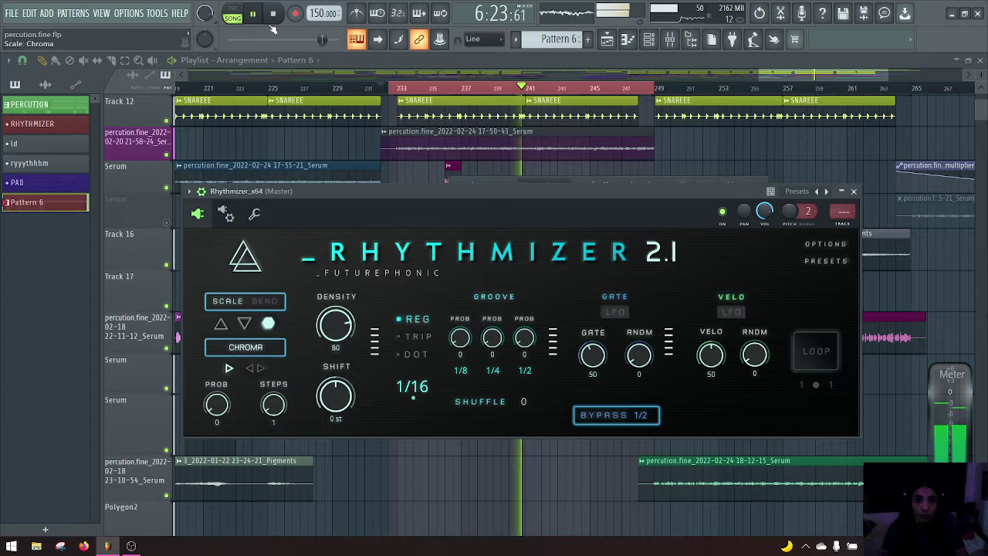
click(246, 347)
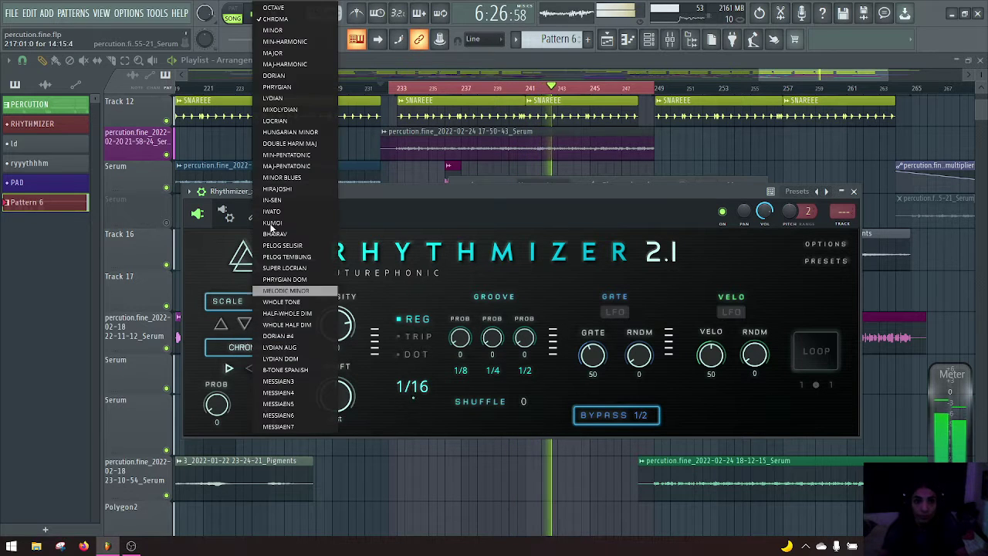
click(287, 31)
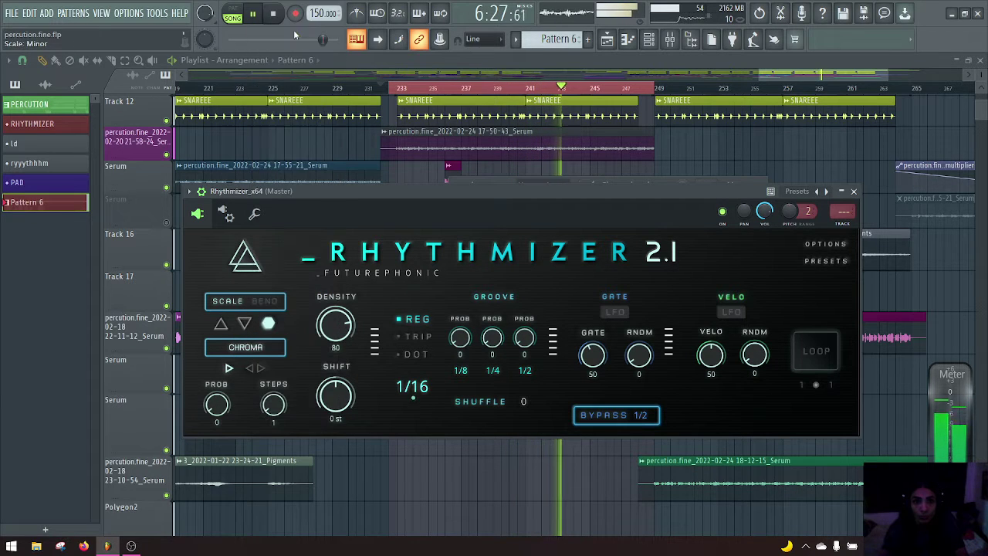
click(254, 349)
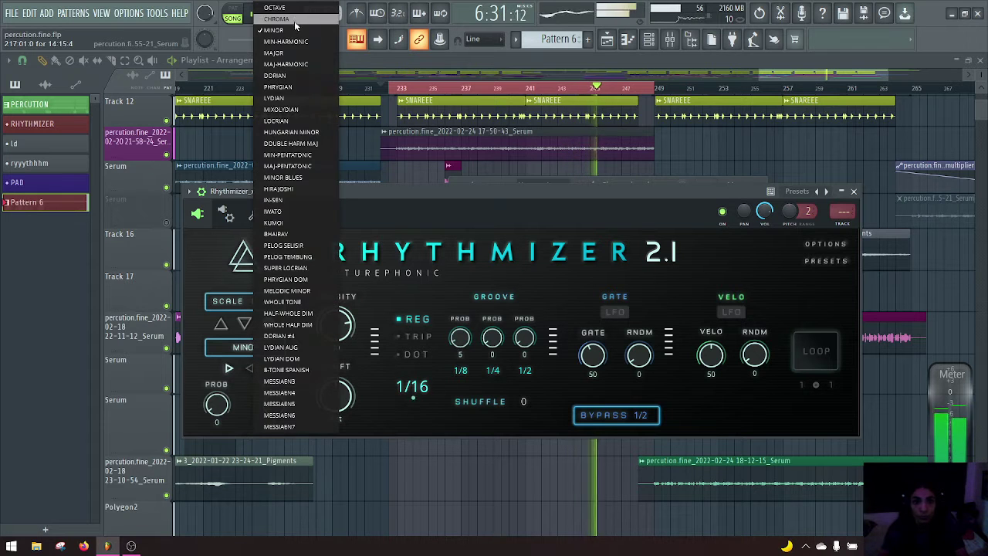
click(287, 43)
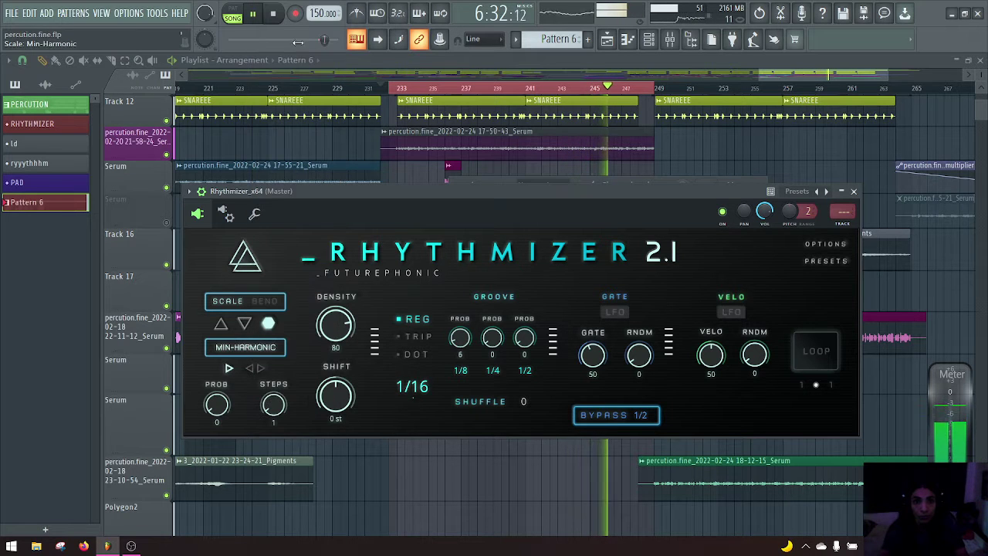
click(254, 349)
click(287, 53)
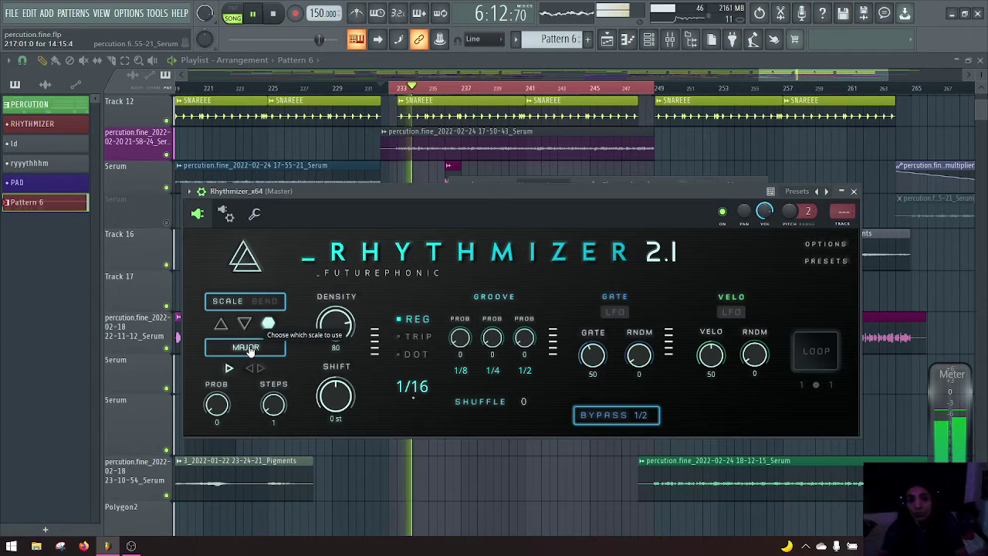
Switch Rhythmizer's scale to Double Harm Maj, Dorian and Phrygian in turn
click(248, 349)
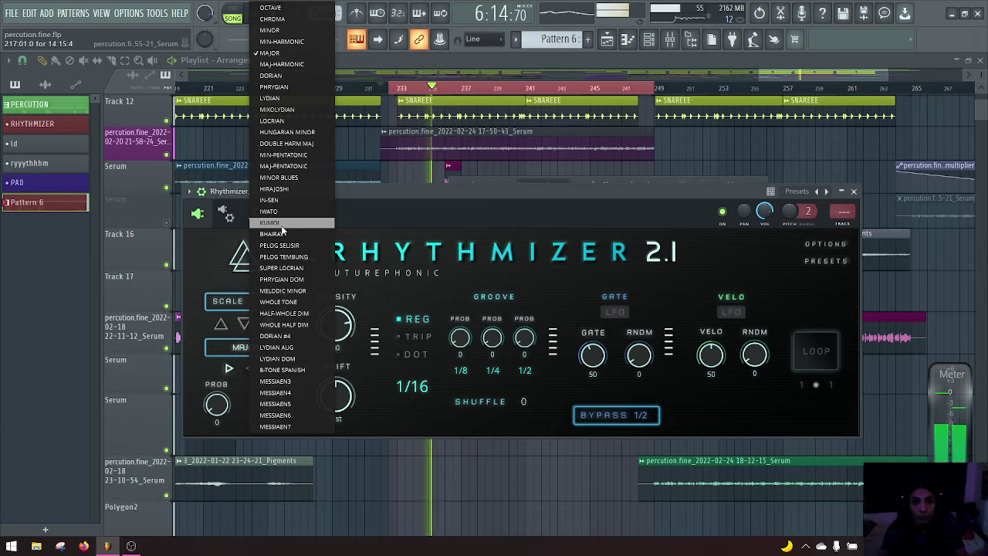
click(271, 145)
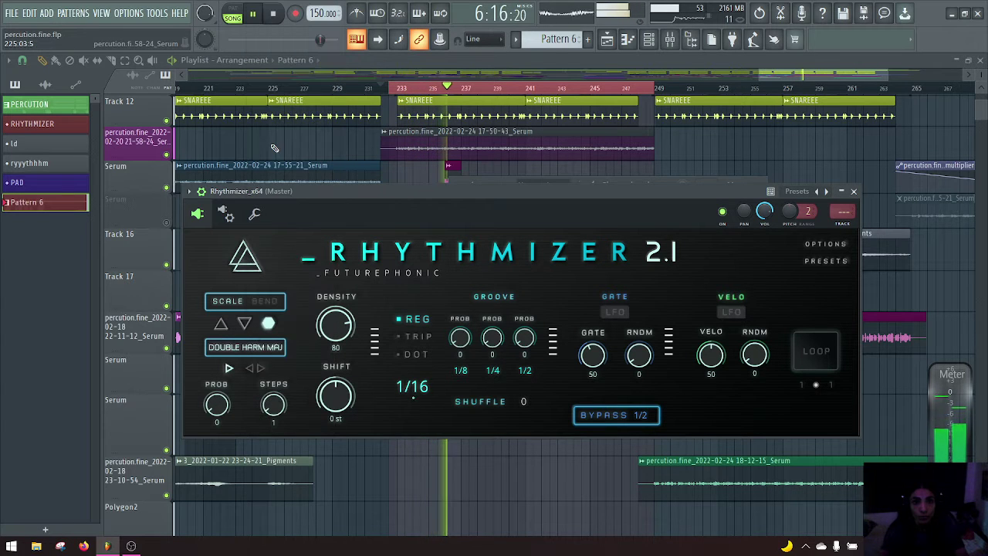
click(260, 349)
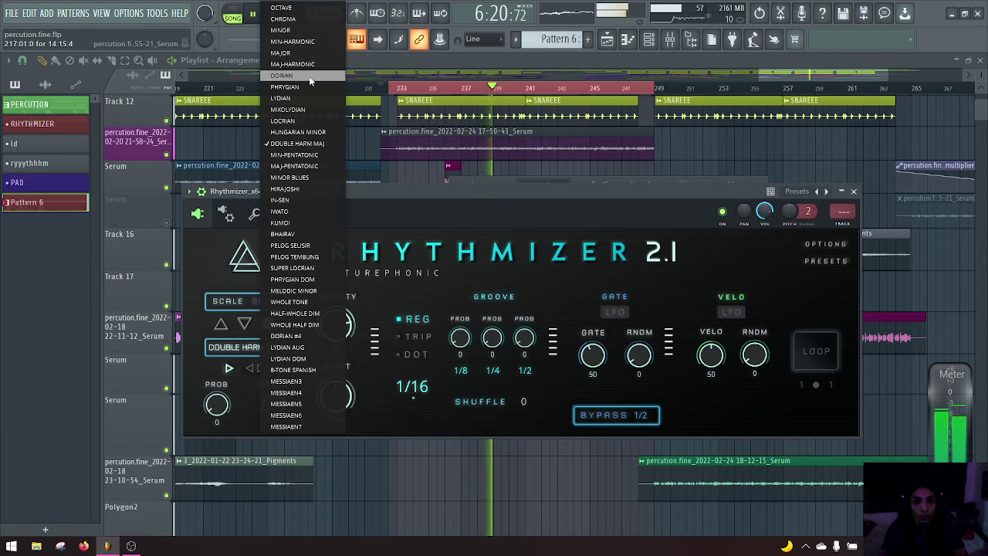
click(309, 76)
click(256, 350)
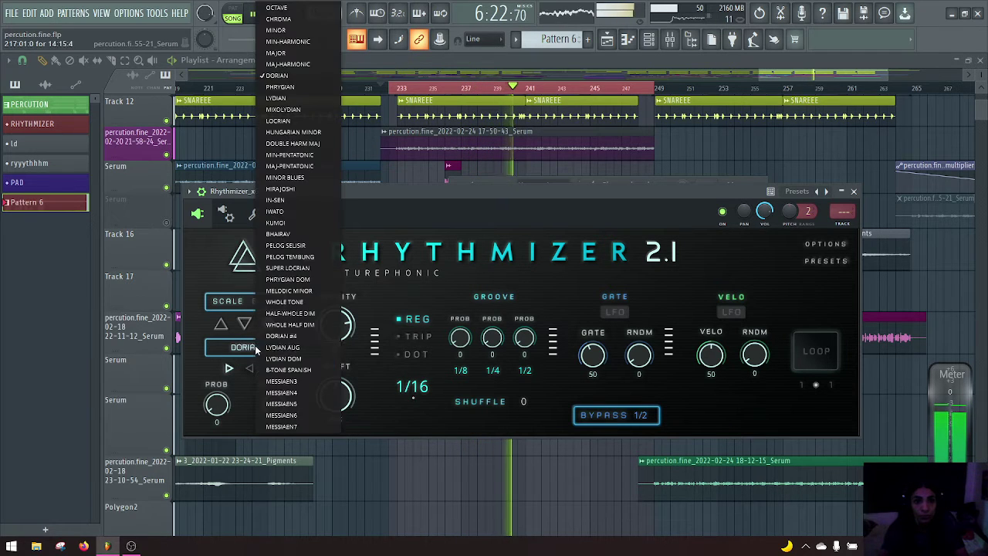
click(306, 89)
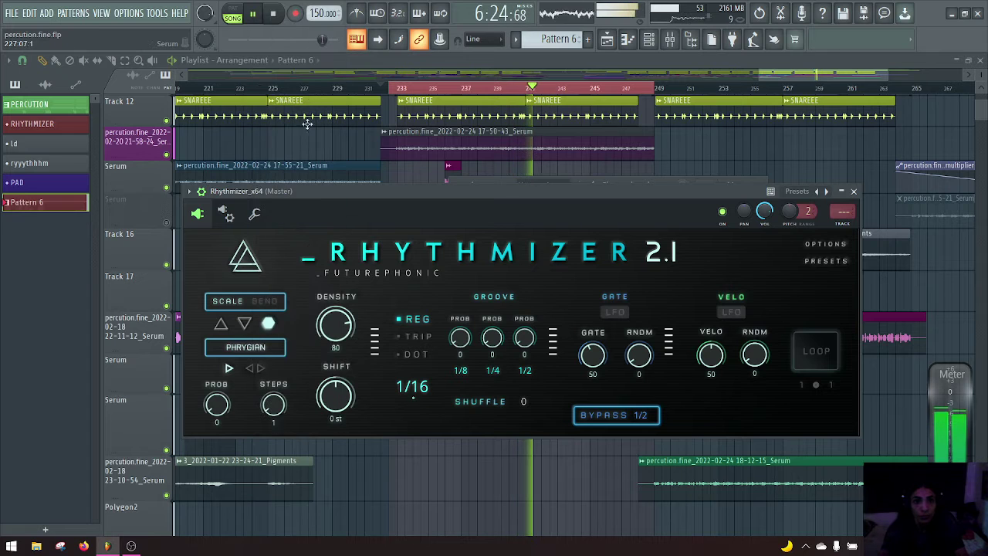
Audition the Mixolydian, Locrian and Hungarian Minor scales one after another in Rhythmizer
click(261, 350)
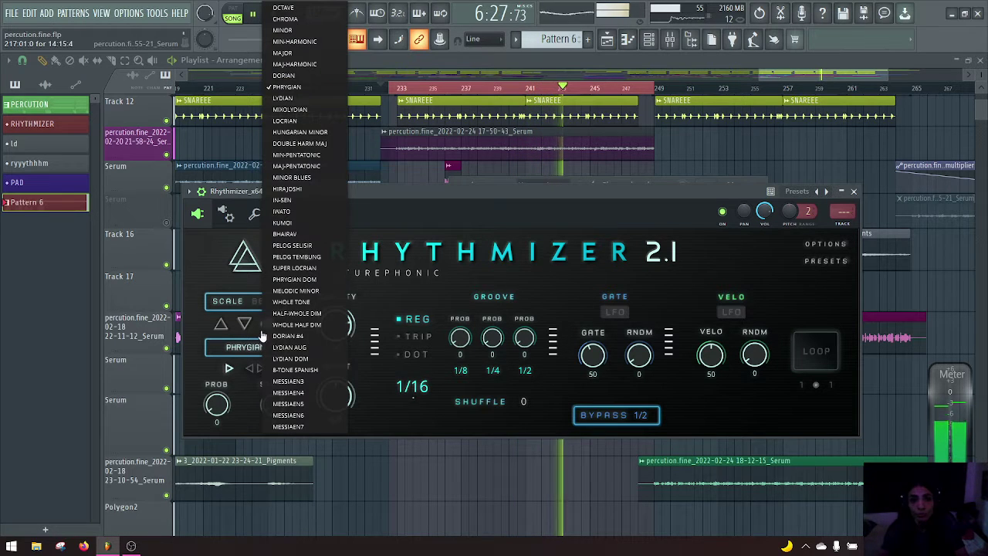
click(290, 109)
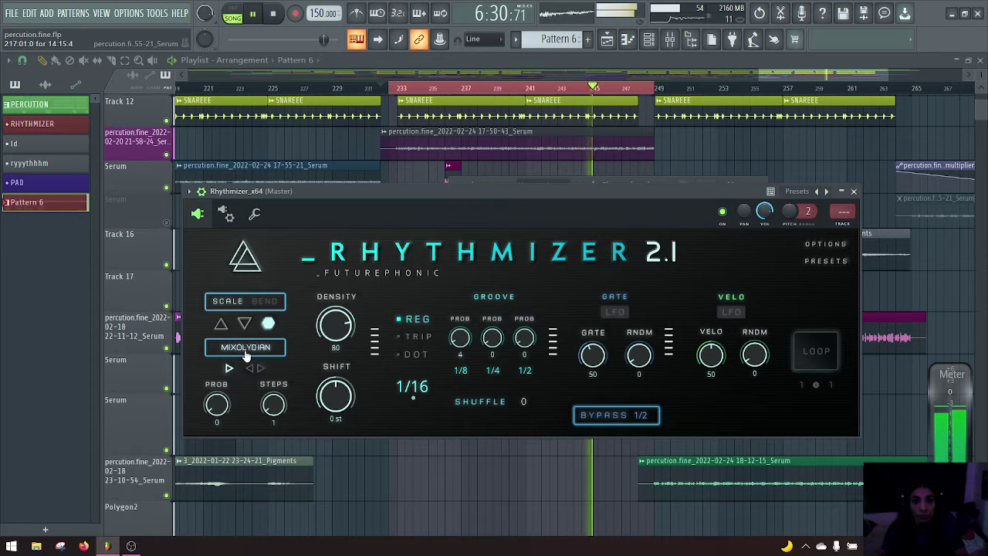
click(246, 348)
click(280, 149)
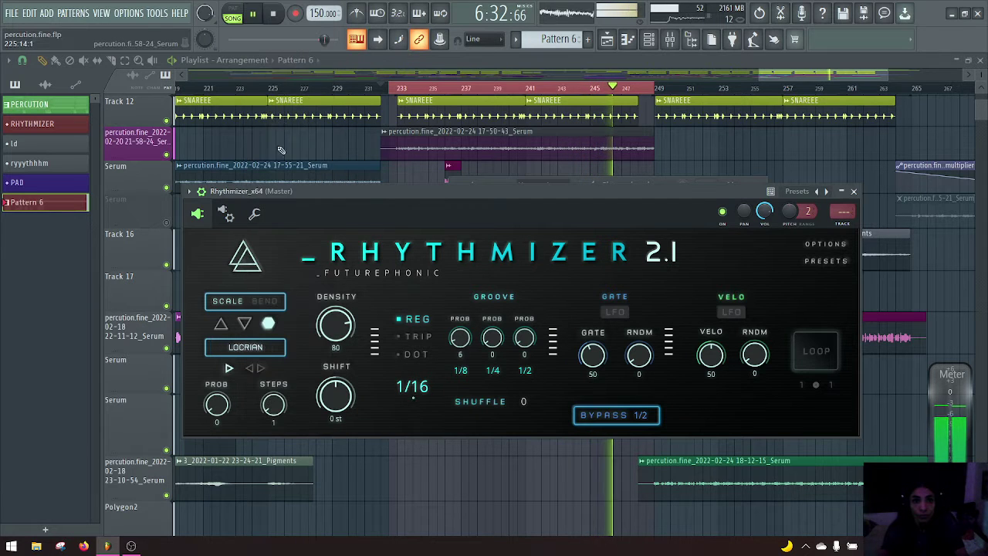
click(241, 352)
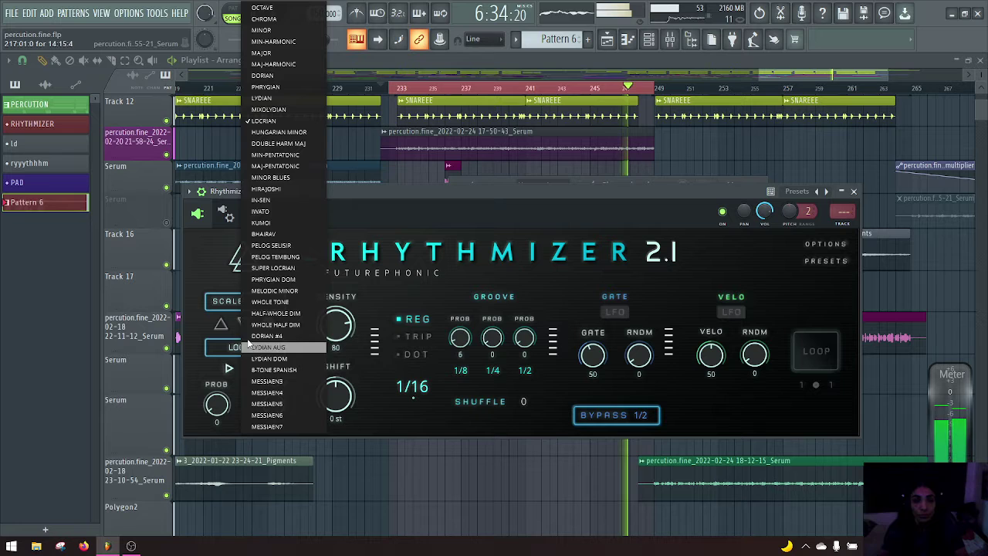
click(293, 134)
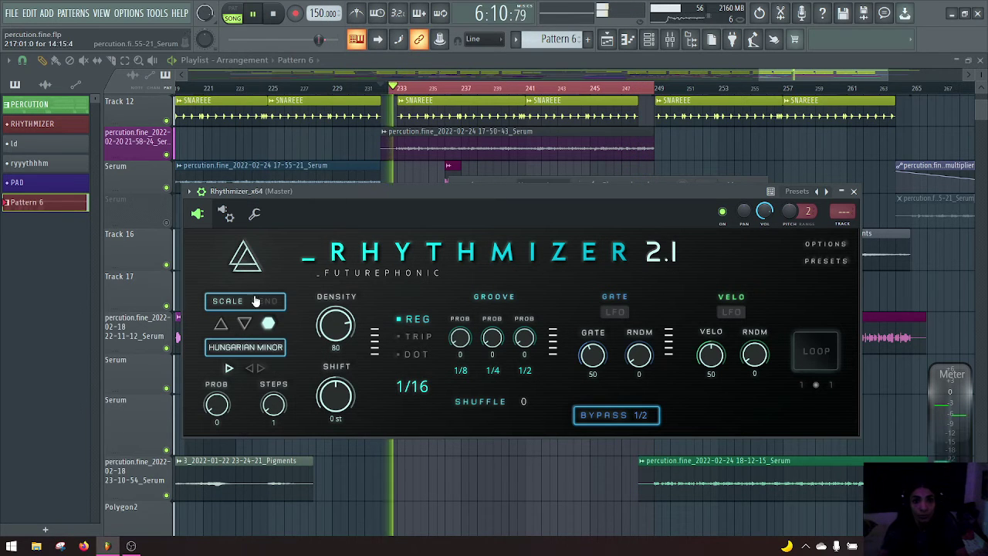
Try Rhythmizer's Double Harm Maj, Min-Pentatonic and Maj-Pentatonic scales in turn
click(252, 351)
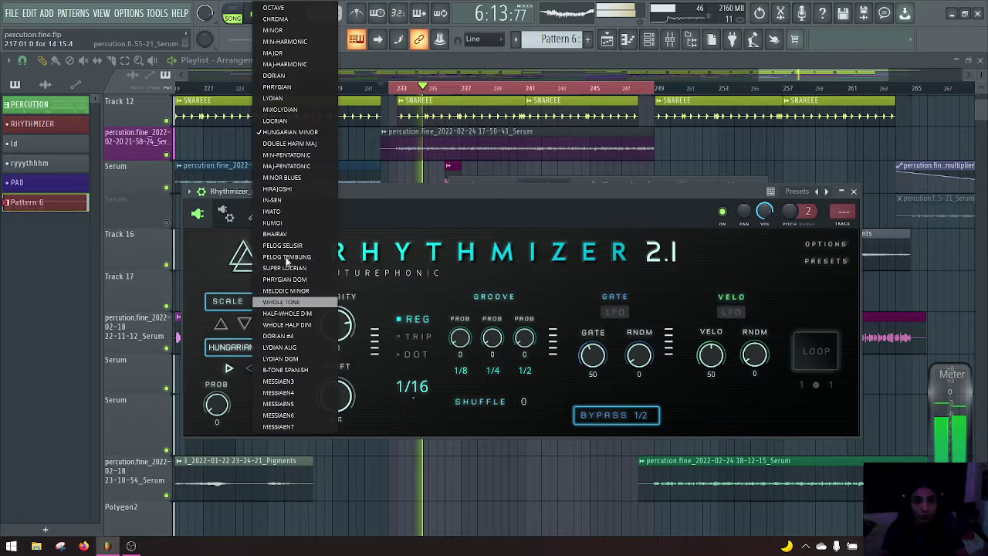
click(292, 144)
click(246, 348)
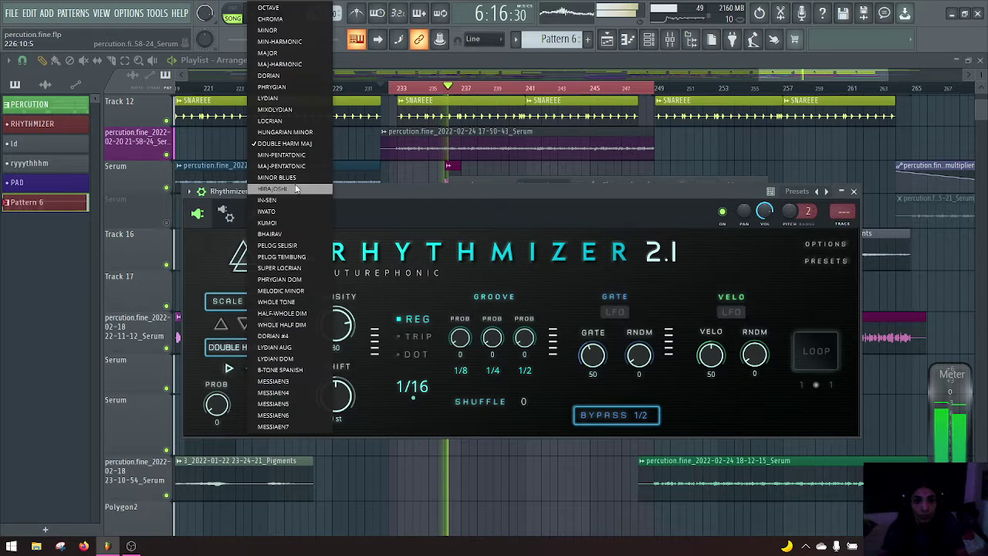
click(294, 154)
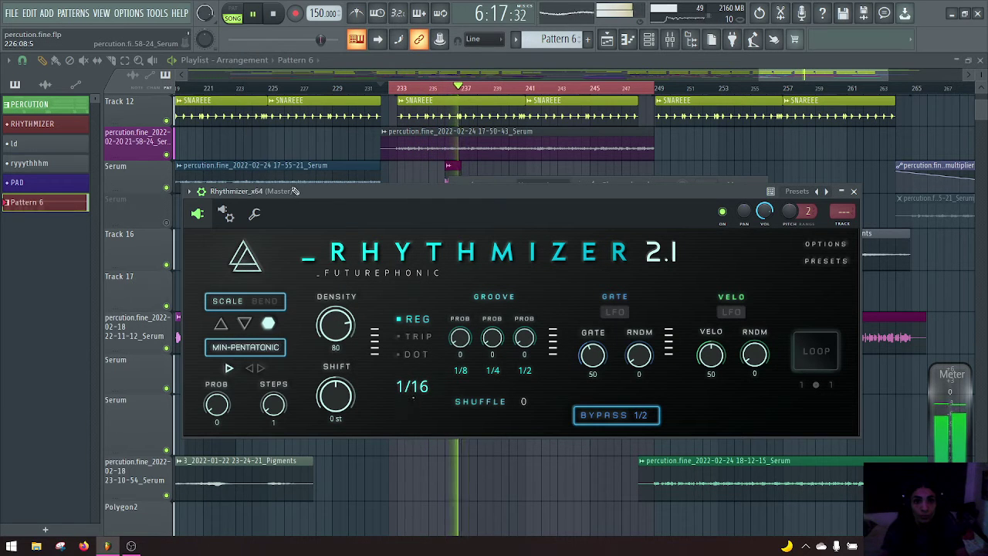
click(245, 346)
click(283, 166)
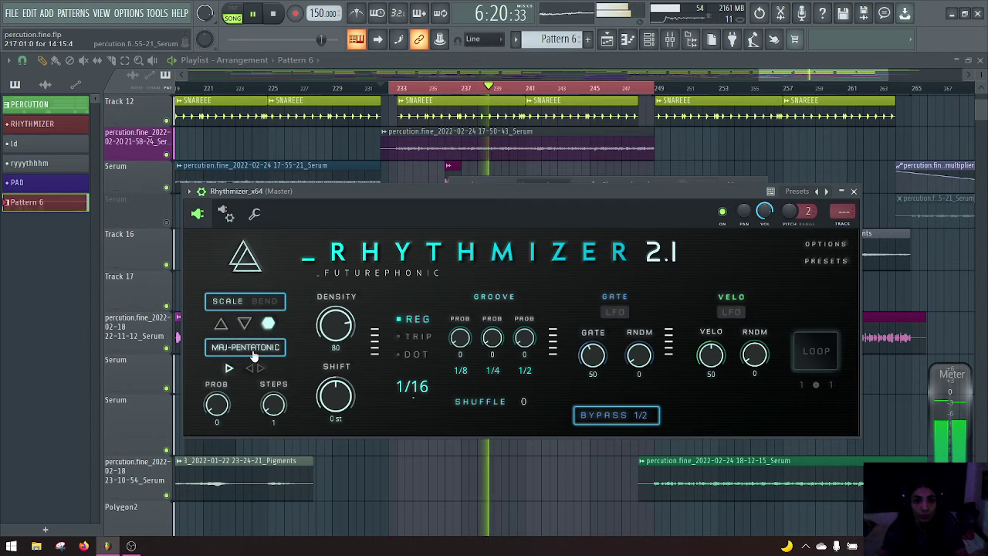
Switch Rhythmizer's scale to Minor Blues, Hirajoshi and In-Sen in turn
click(254, 348)
click(300, 177)
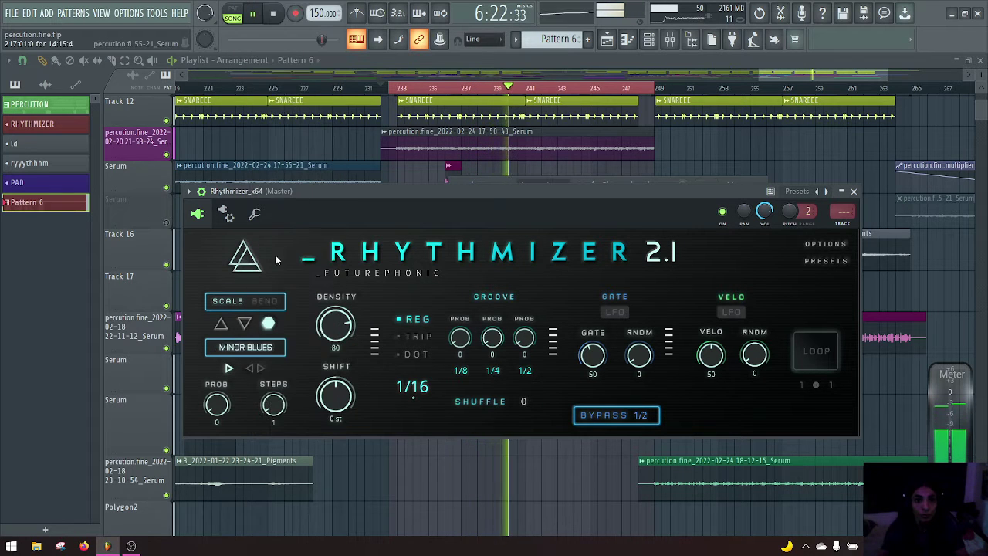
click(250, 348)
click(309, 200)
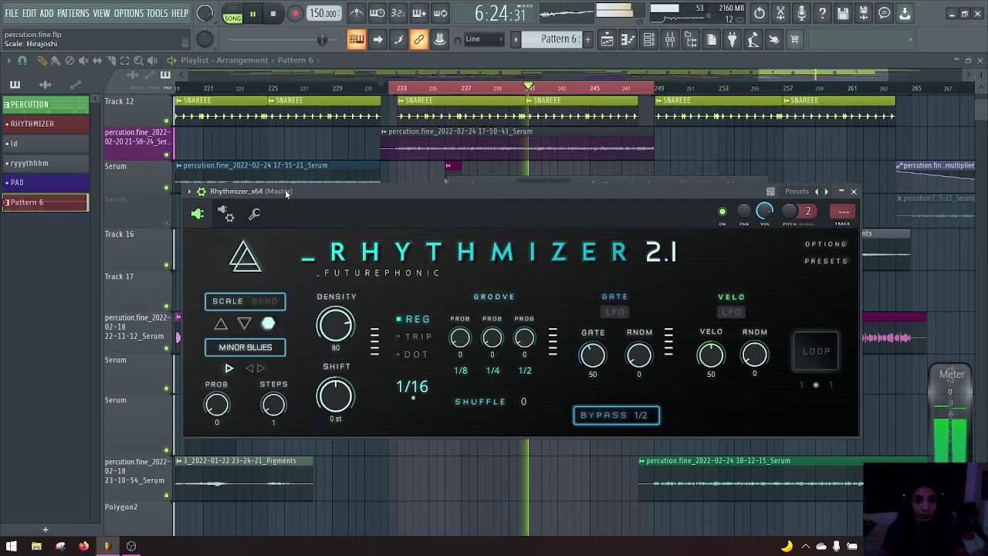
click(247, 349)
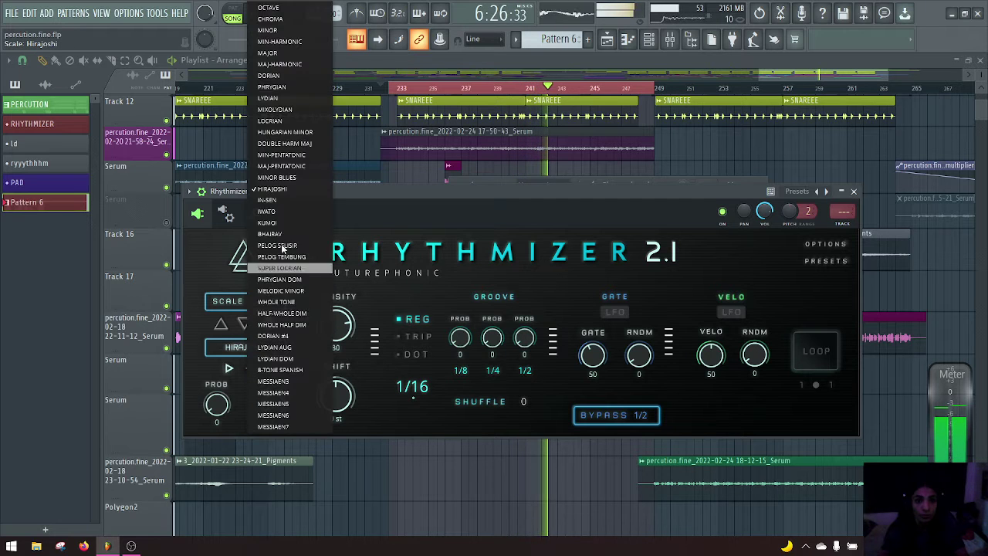
click(283, 199)
Audition the Iwato, Kumoi and Bhairav scales, and set Rhythmizer's scale to Pelog Selisir
click(247, 349)
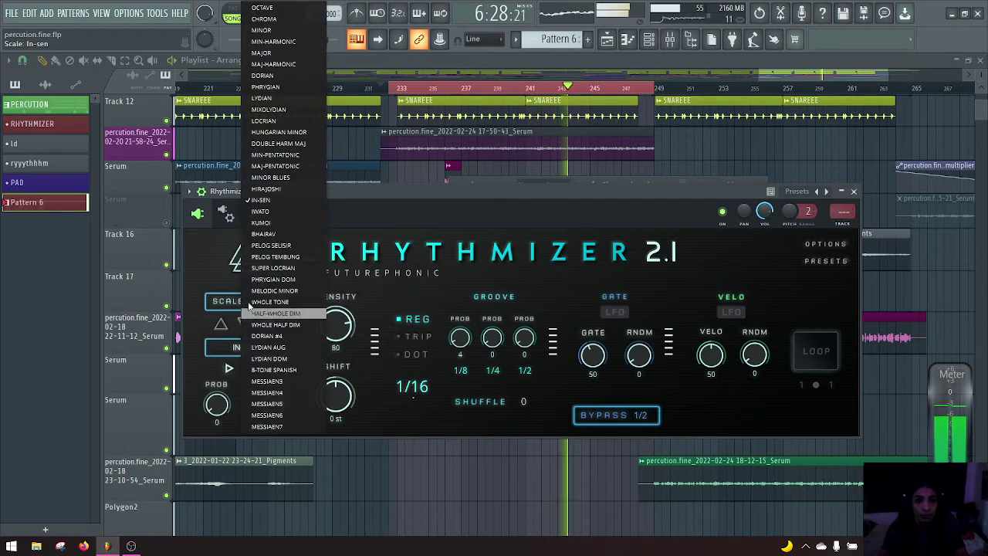
click(267, 211)
click(236, 350)
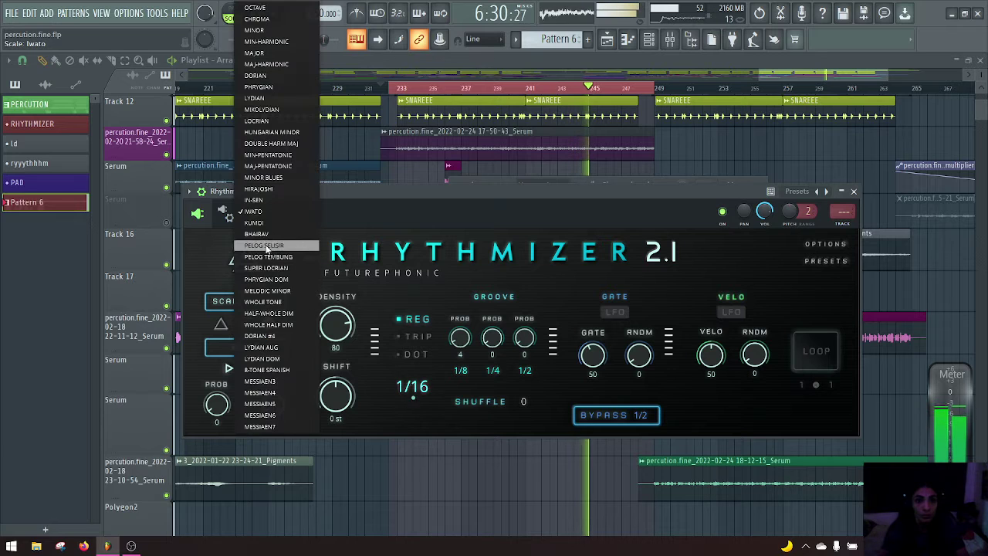
click(262, 222)
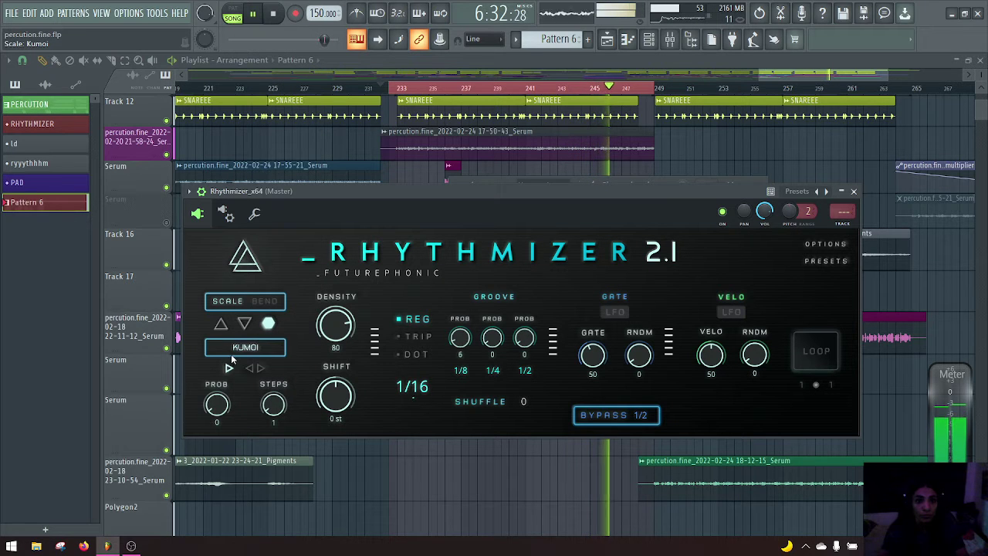
click(235, 353)
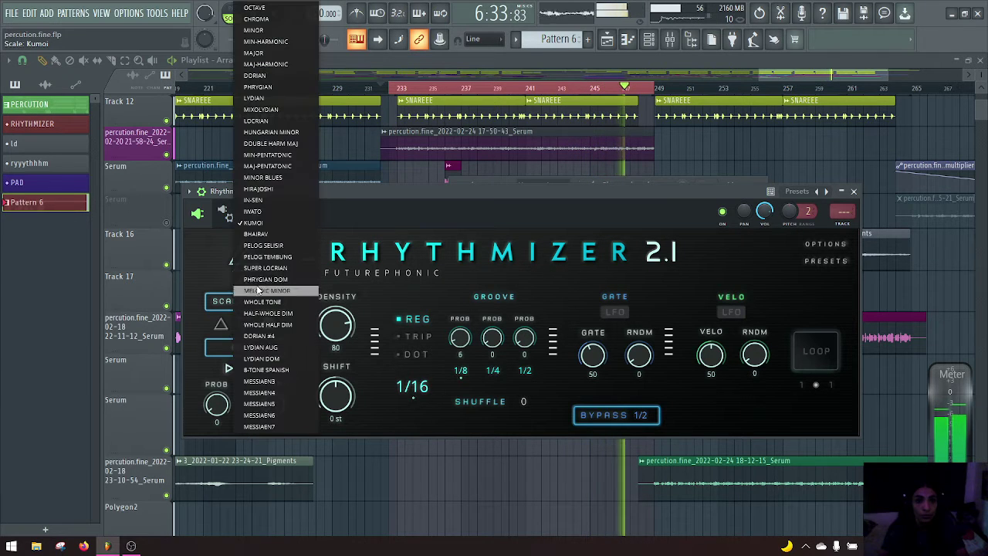
click(266, 232)
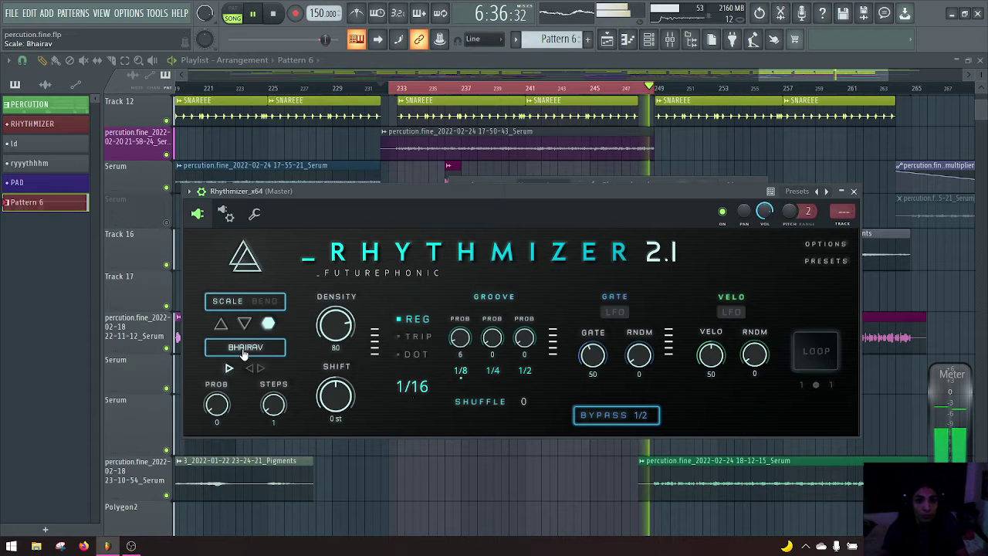
click(244, 349)
click(274, 249)
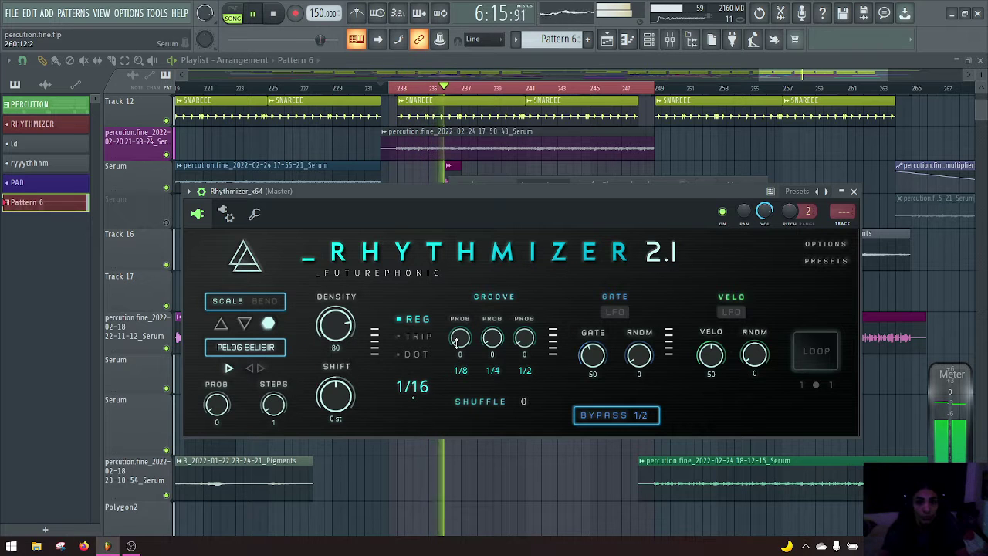
Raise the probability of the first groove (1/8) gradually to 10
scroll(459, 337, up, 2)
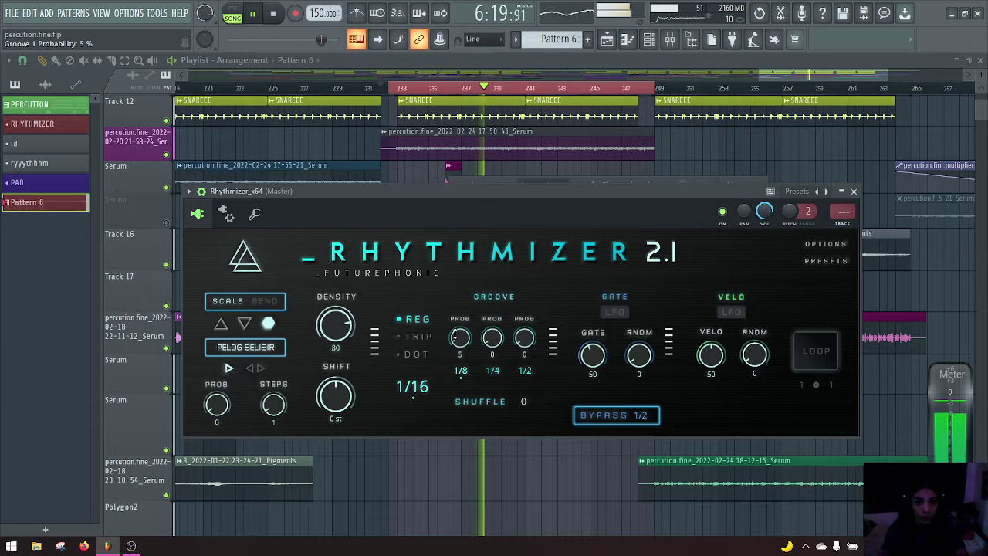
scroll(460, 337, up, 1)
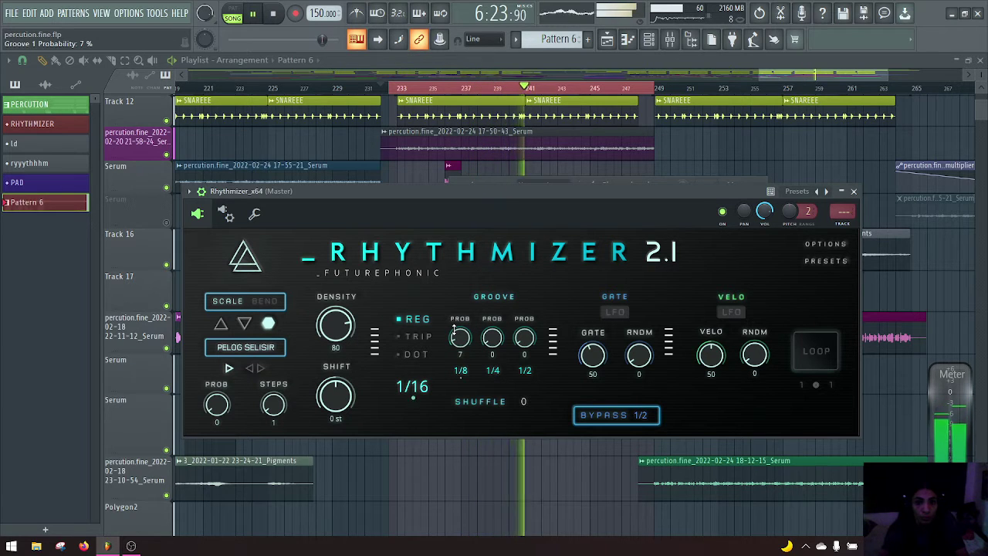
scroll(454, 326, up, 1)
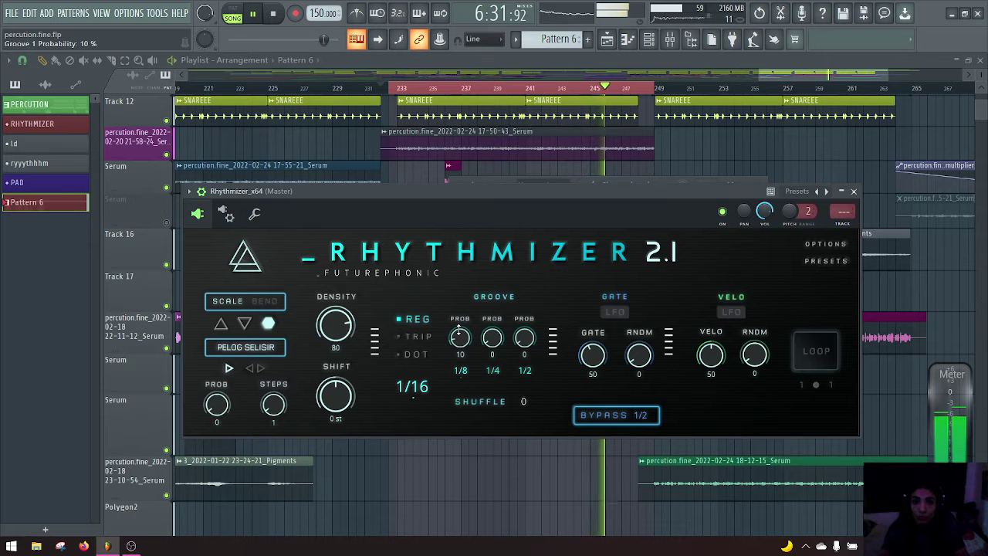
Set the third groove's length to 1/32 and raise its probability to 14
click(494, 368)
click(503, 305)
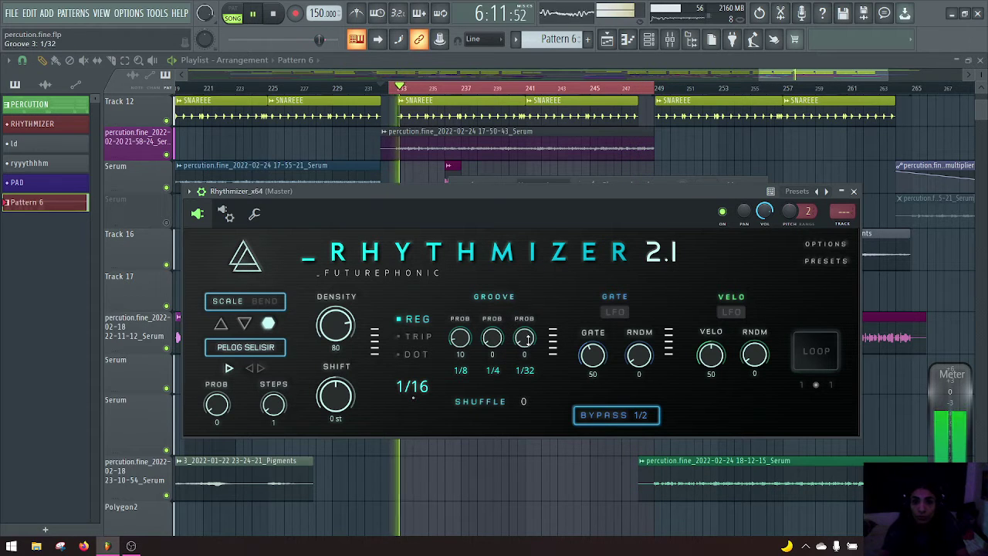
drag(524, 334, 522, 318)
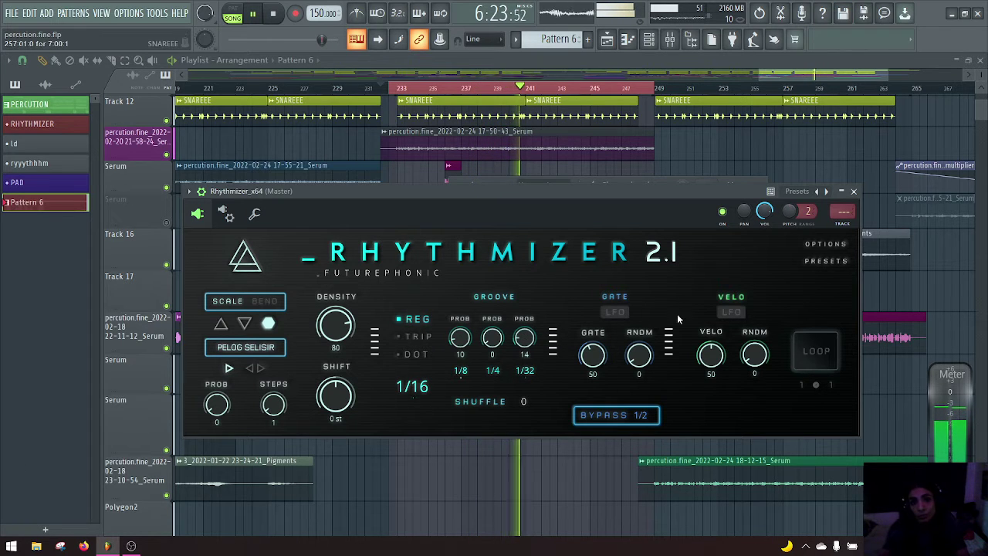
Raise the gate's random amount through 29 to 99, and settle it at 69
drag(639, 355, 639, 347)
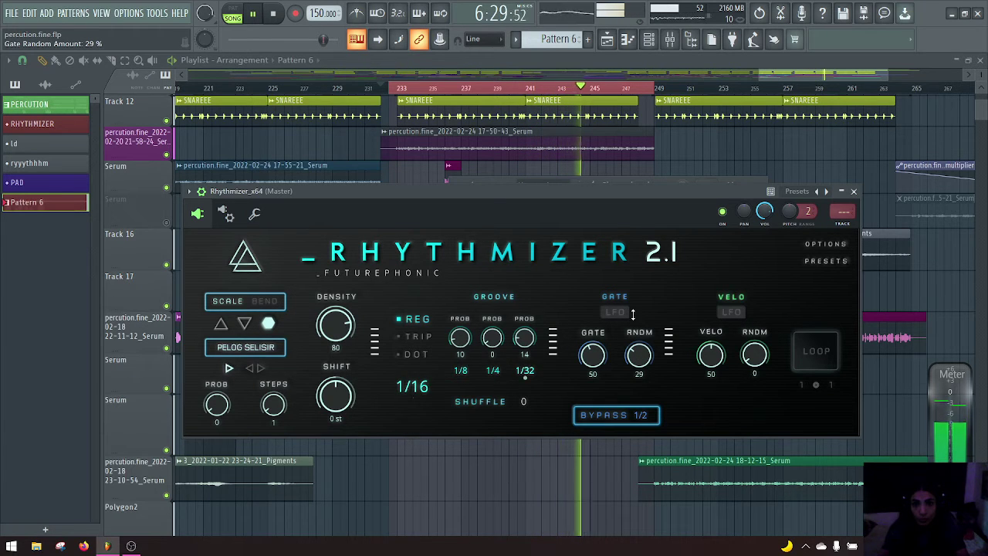
drag(632, 313, 645, 217)
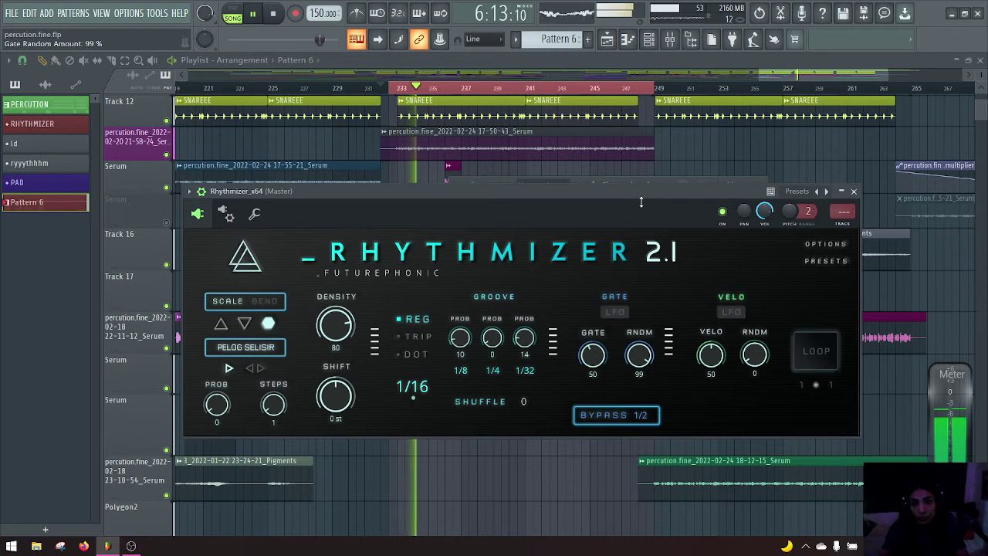
drag(643, 245, 643, 250)
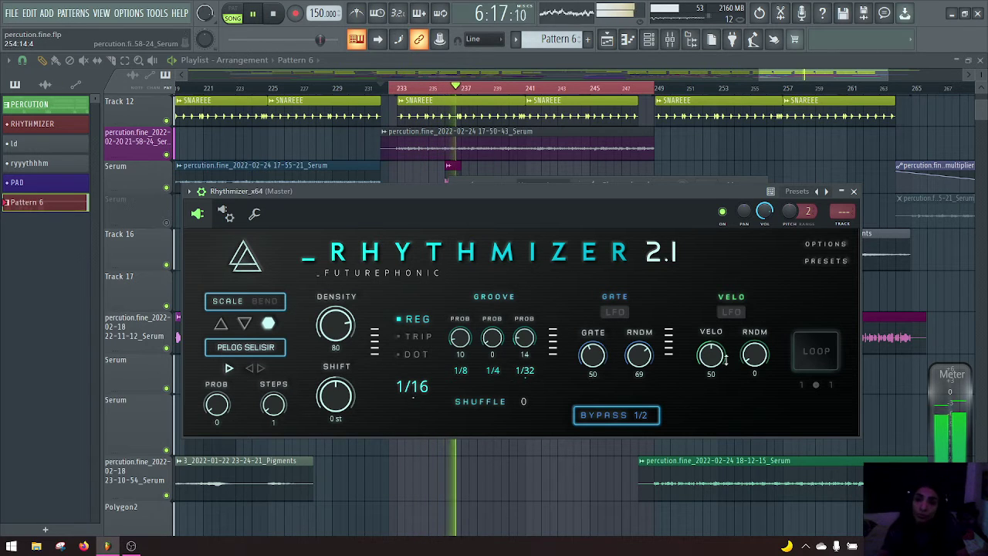
Try the velocity's random amount at 100 and 63, settle it at 33, and set Shift to -9 st
drag(755, 354, 727, 203)
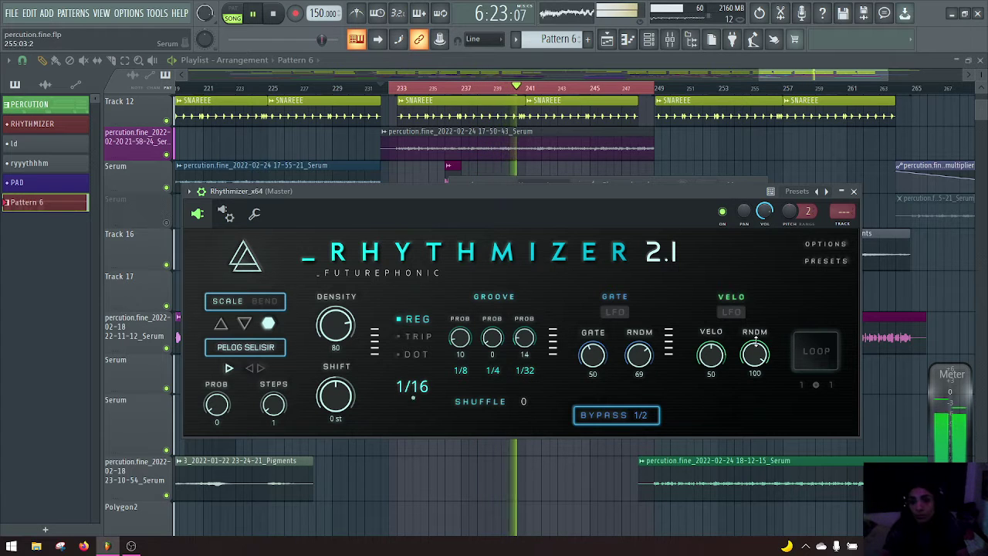
drag(751, 357, 764, 408)
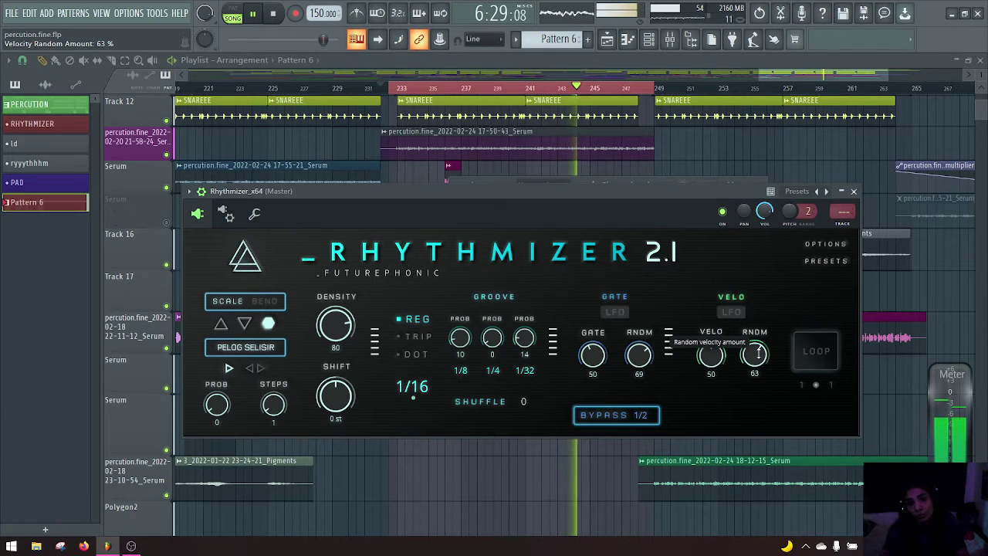
drag(758, 351, 750, 401)
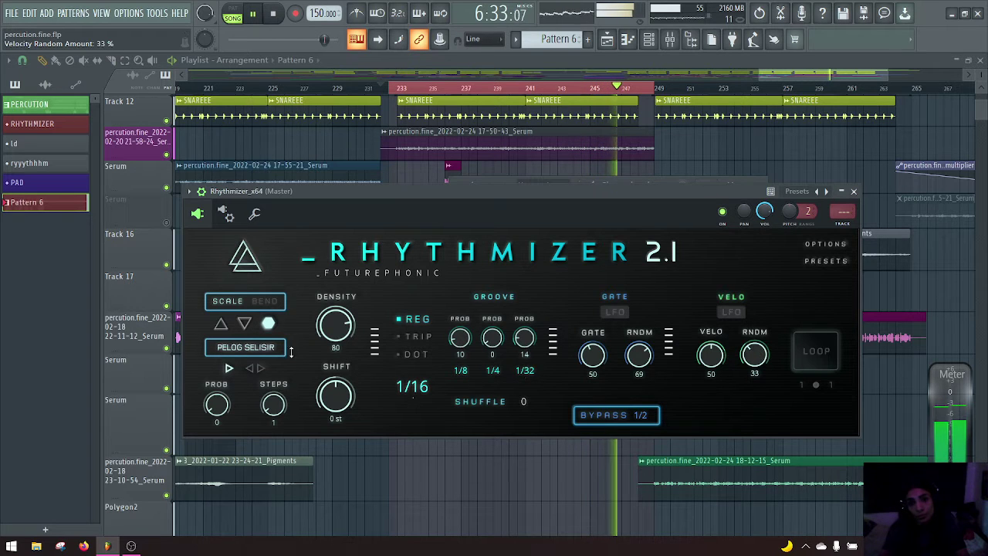
drag(335, 394, 344, 402)
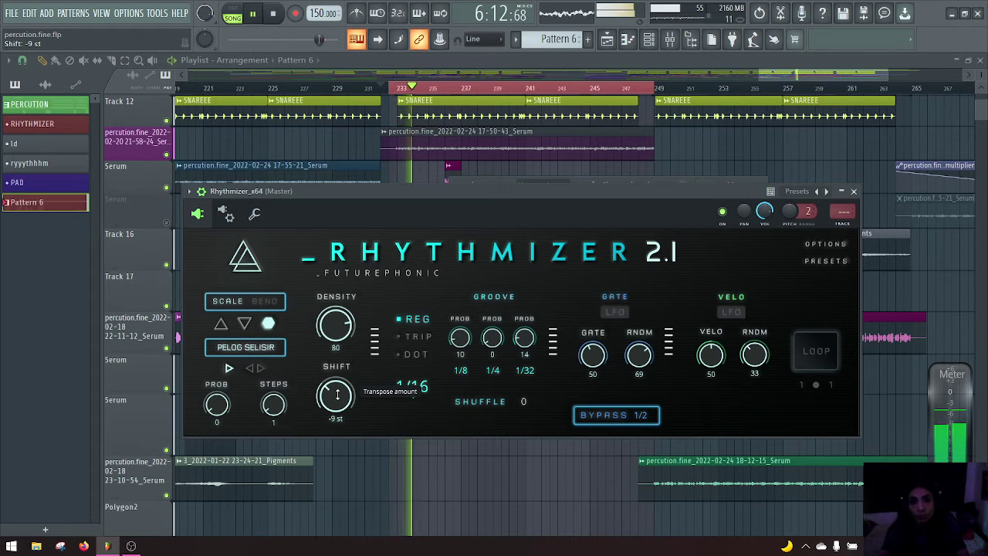
Audition the base groove length at 1/32 and 1/8, return it to 1/16, and pause and resume playback
click(411, 385)
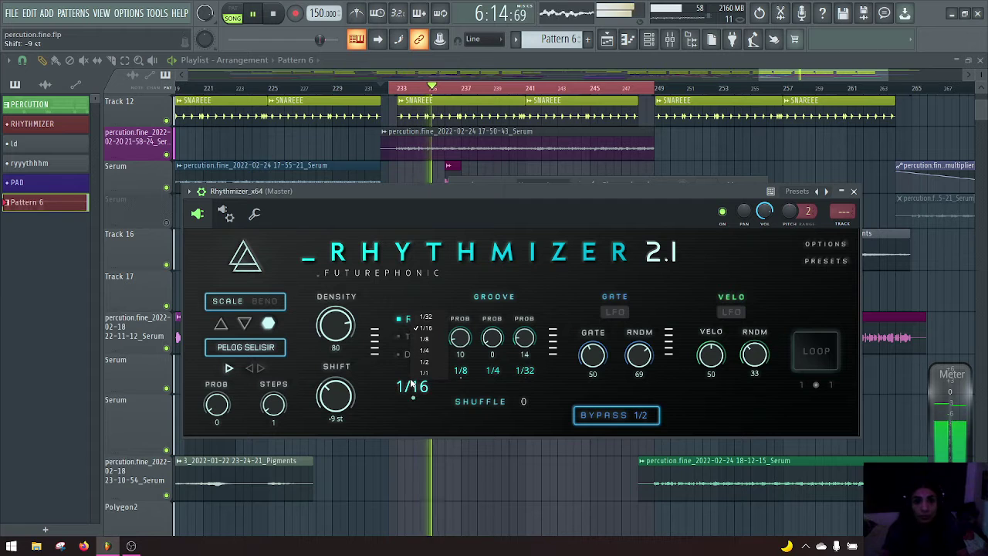
click(424, 316)
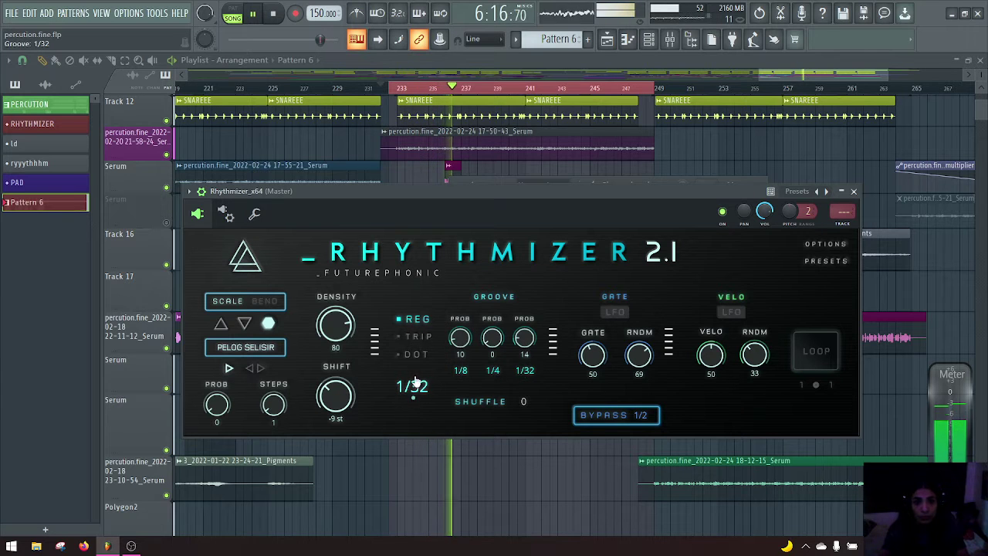
click(414, 389)
click(433, 351)
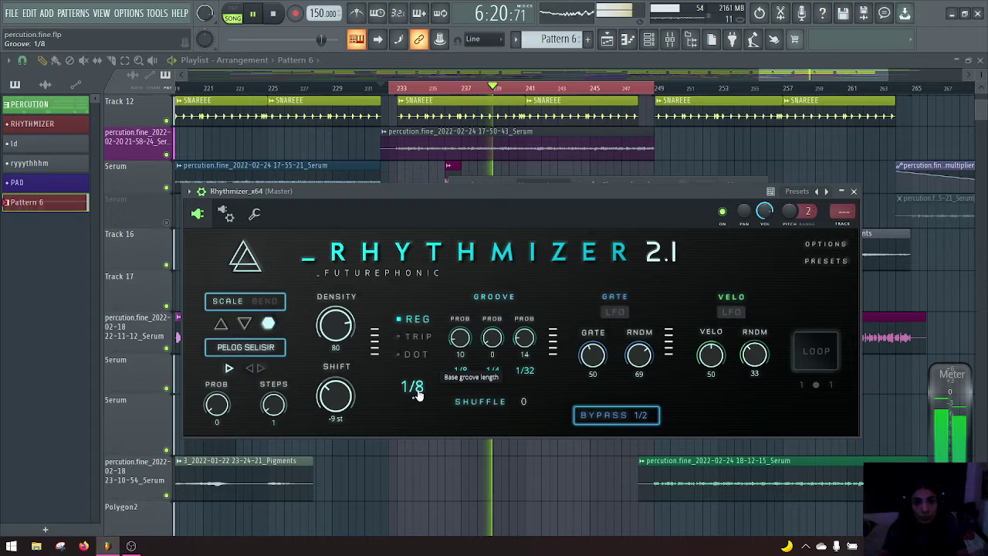
click(413, 386)
click(432, 339)
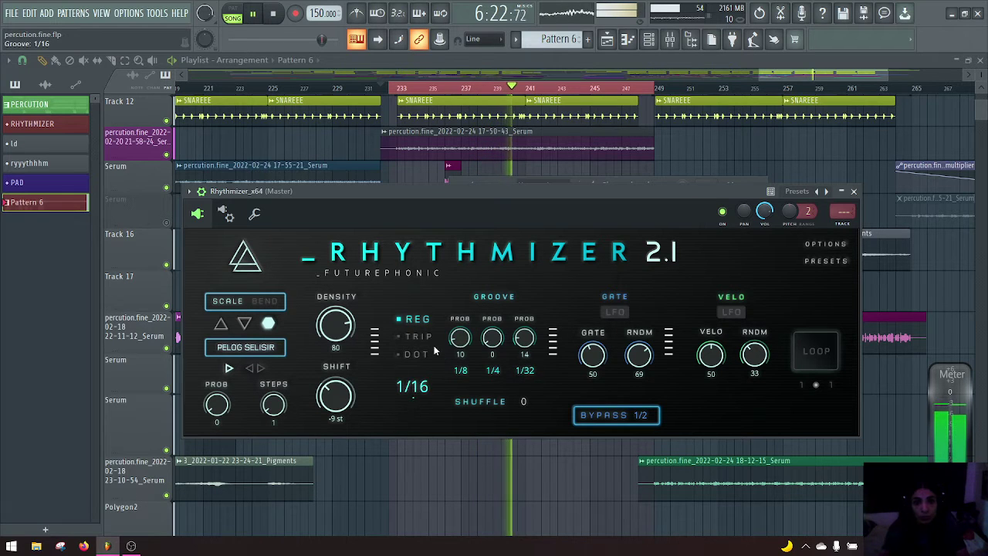
key(space)
key(space)
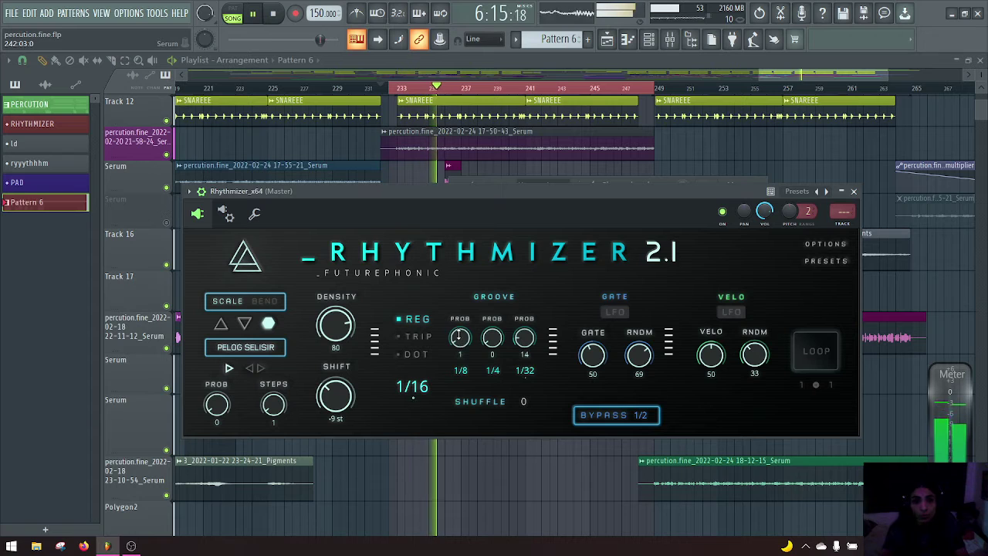
Raise the first groove's probability to 8 and reset Shift to 0 st
drag(459, 340, 454, 320)
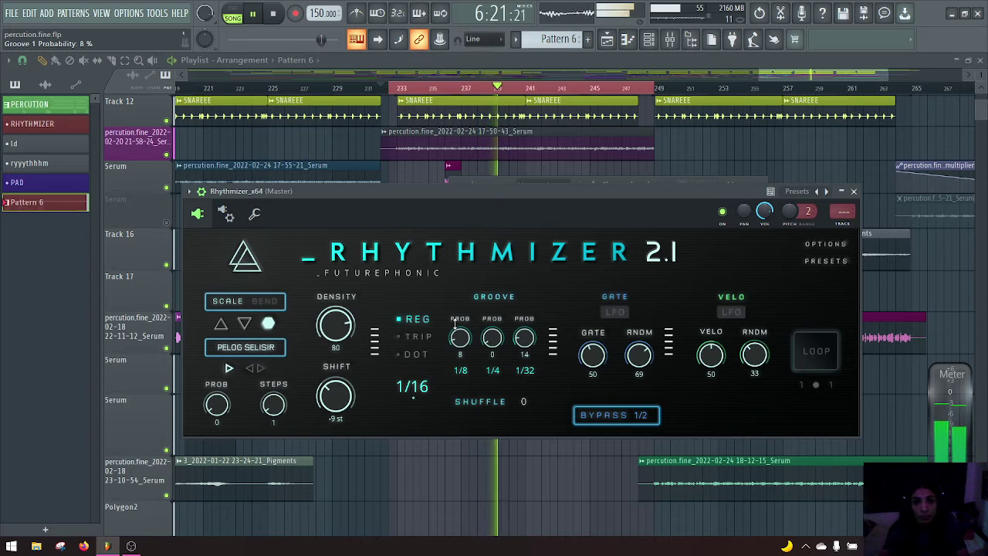
double_click(342, 398)
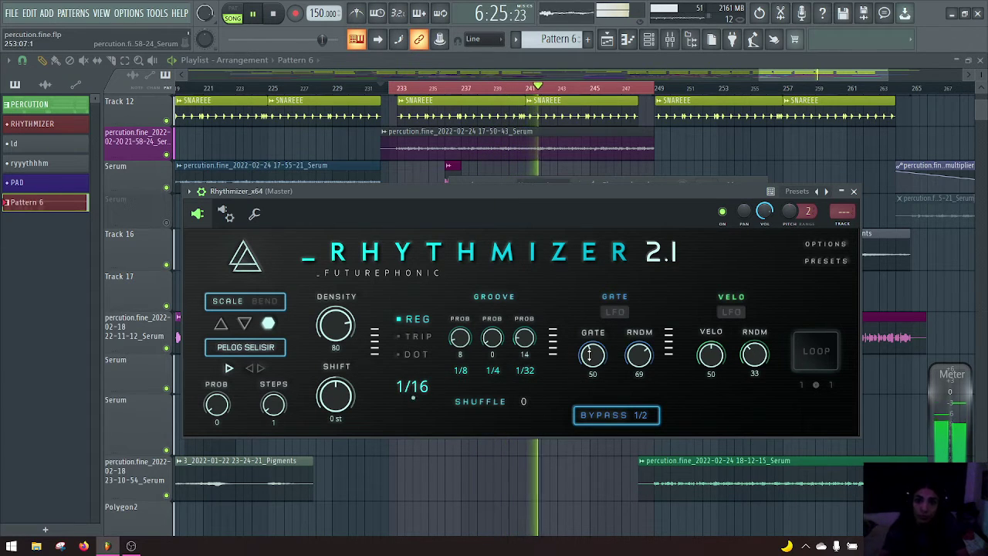
Set the gate's random amount to 62 and enable the gate LFO
drag(590, 353, 644, 358)
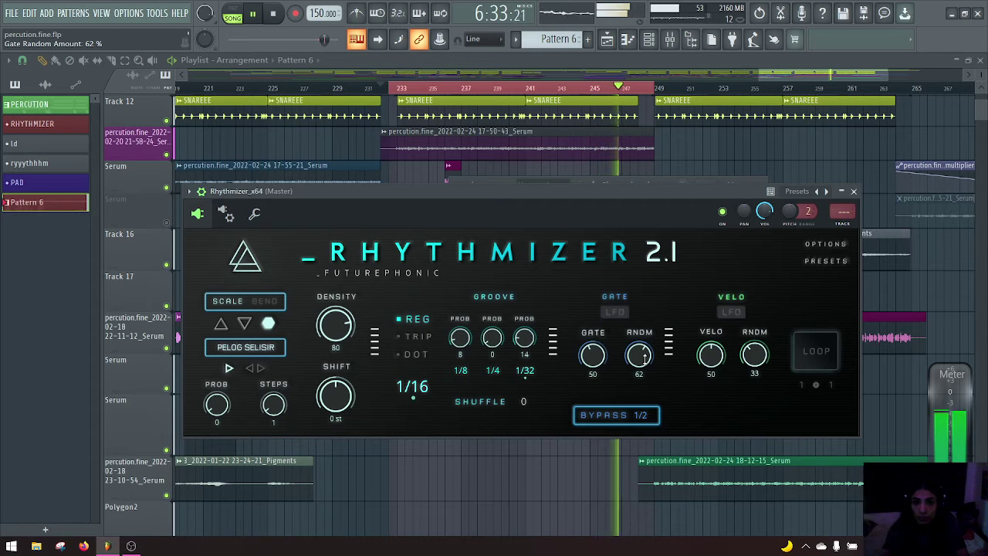
click(616, 312)
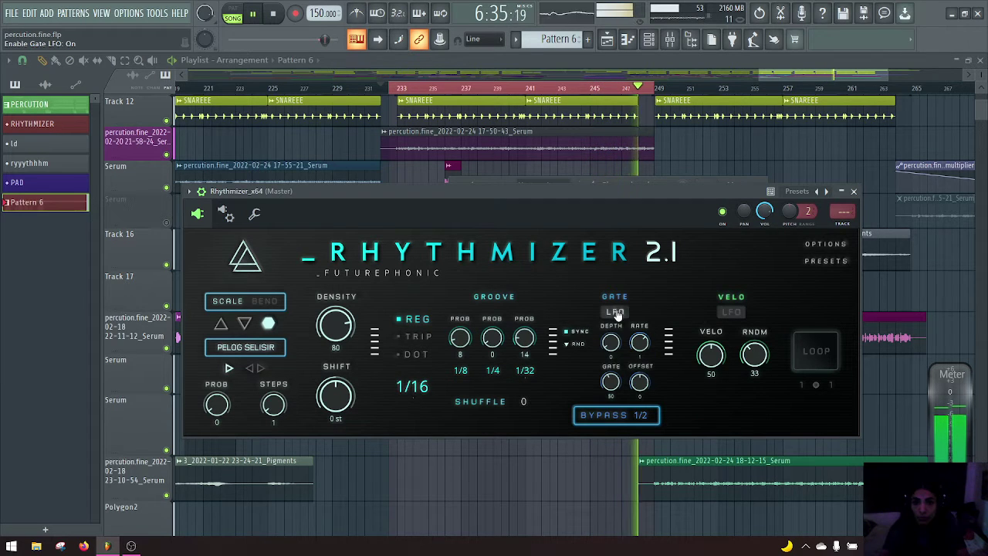
Try the gate LFO shapes Random Smooth, Sine, Down and Triangle, and switch its sync to Hz and back
click(572, 346)
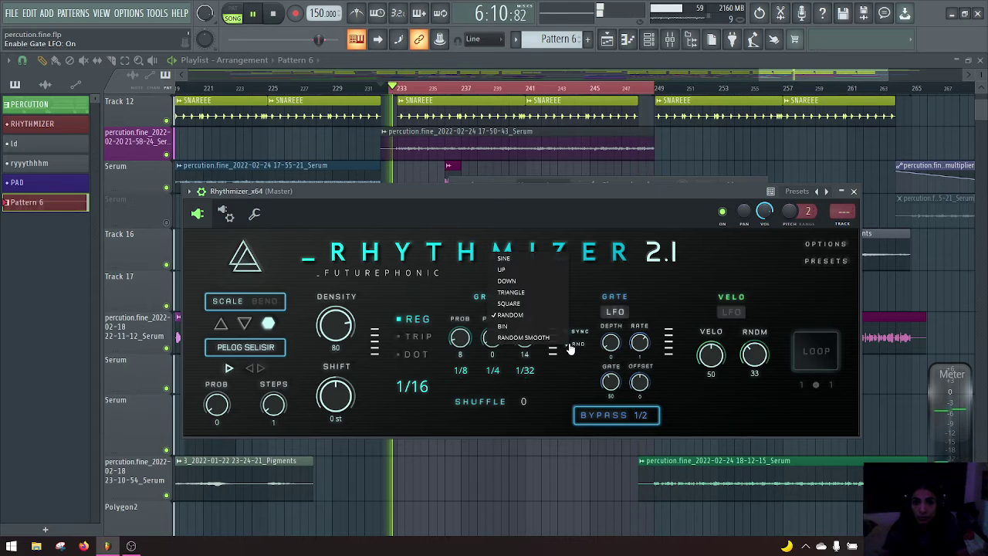
click(529, 337)
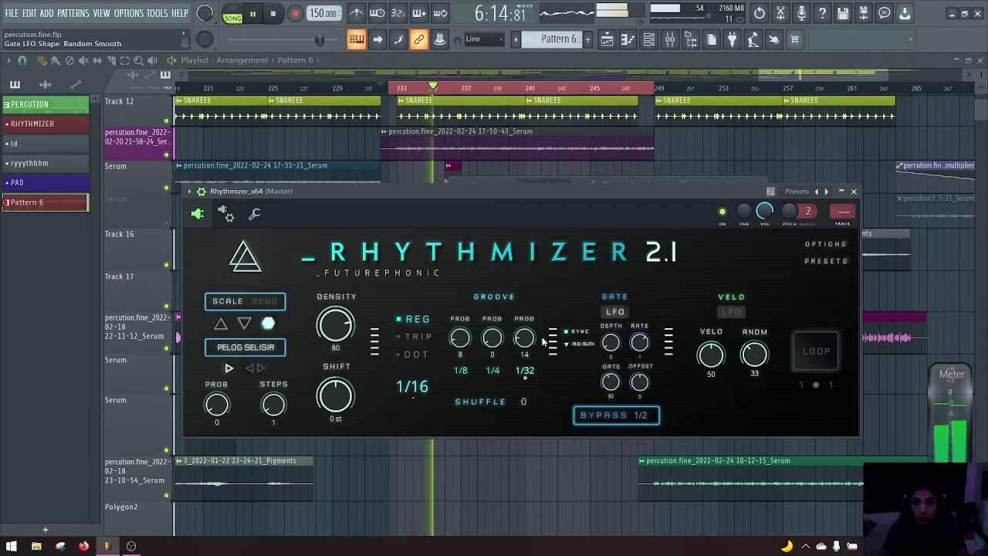
click(581, 349)
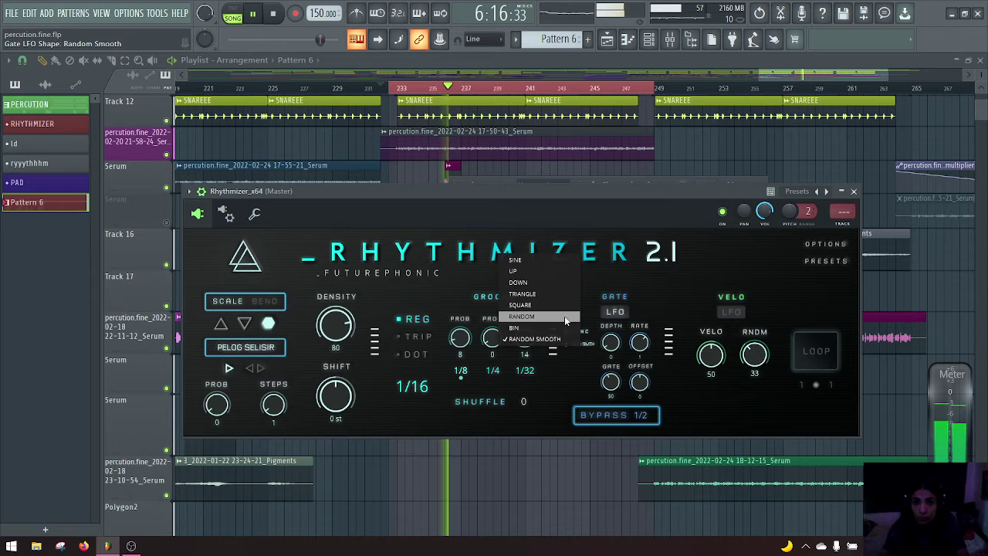
click(553, 263)
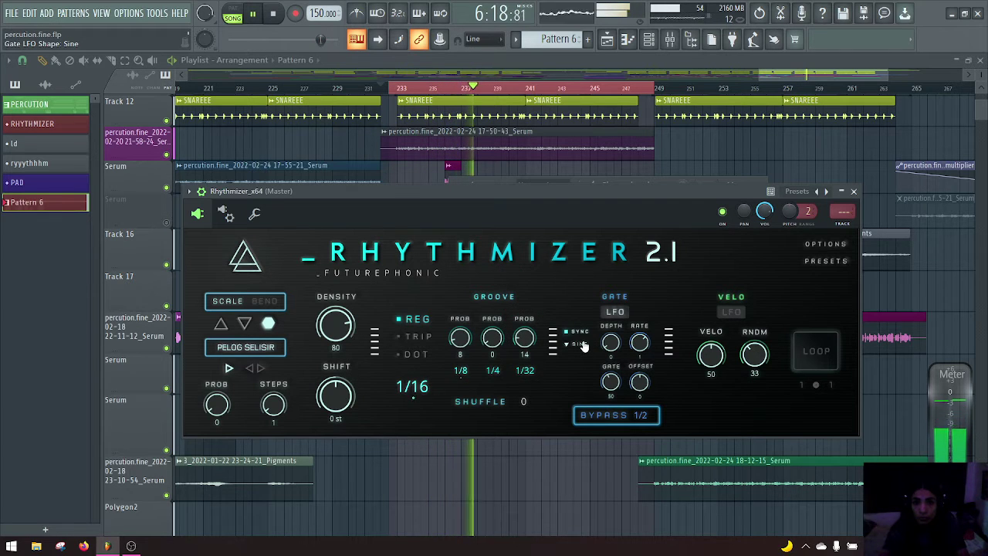
click(583, 346)
click(560, 278)
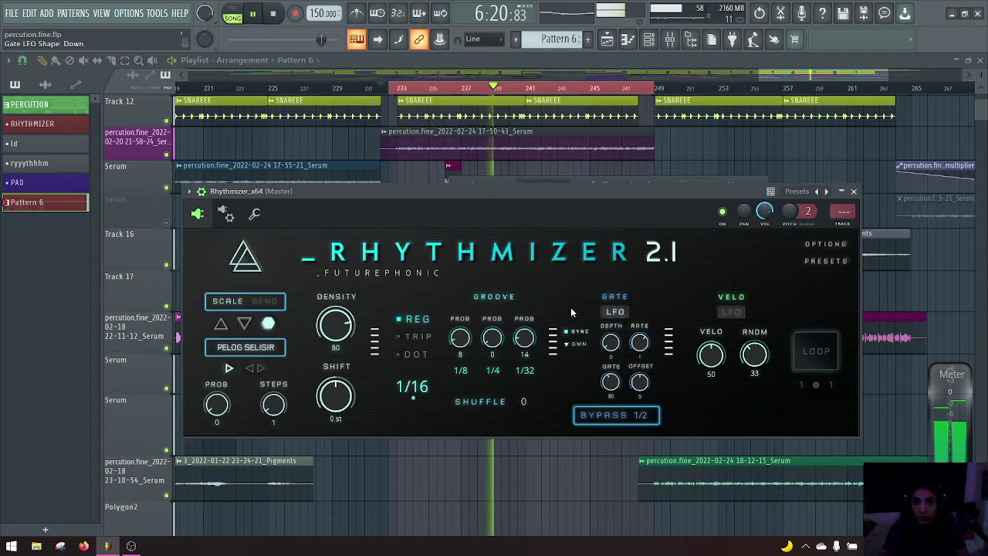
click(582, 349)
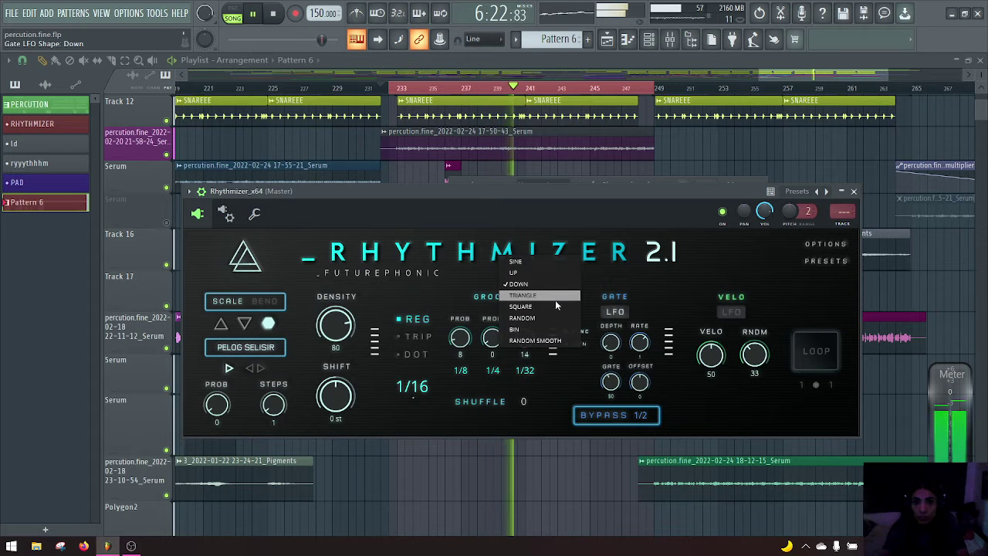
click(555, 299)
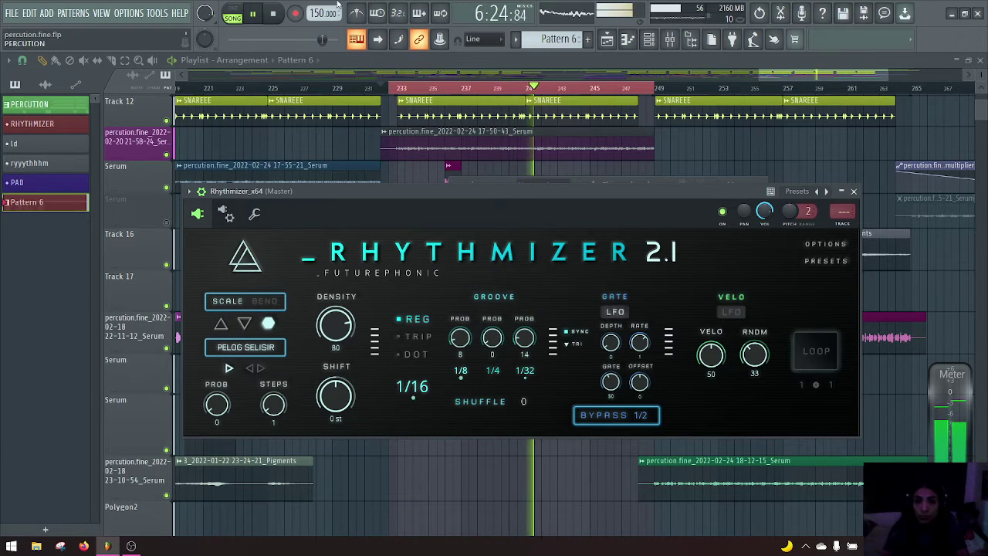
click(572, 333)
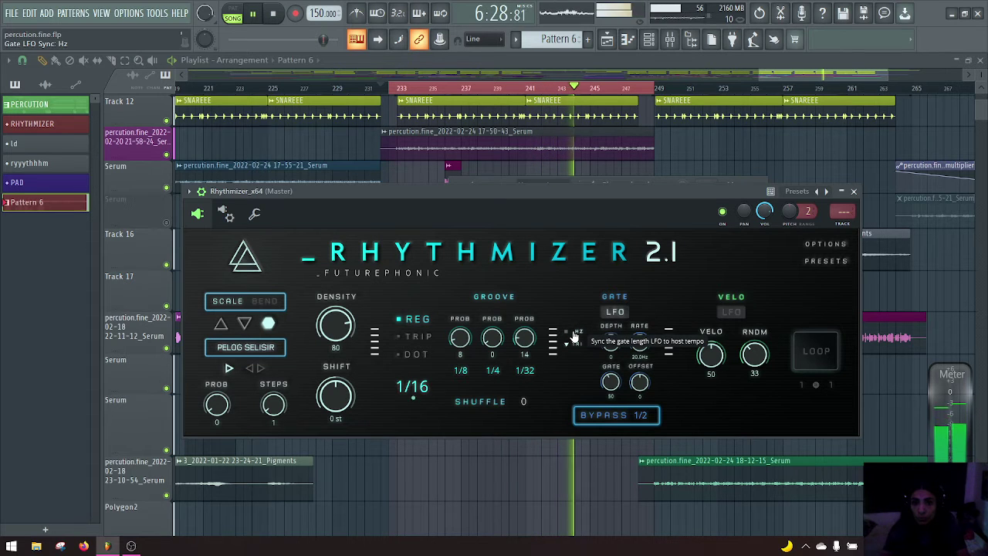
click(573, 333)
Try the Random shape for the gate LFO and settle on Bin
click(573, 344)
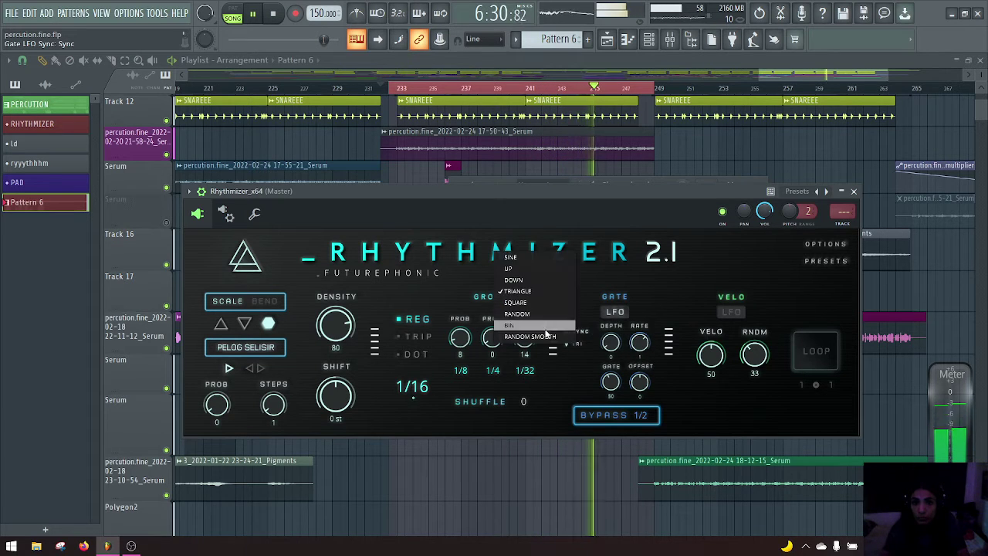
click(534, 315)
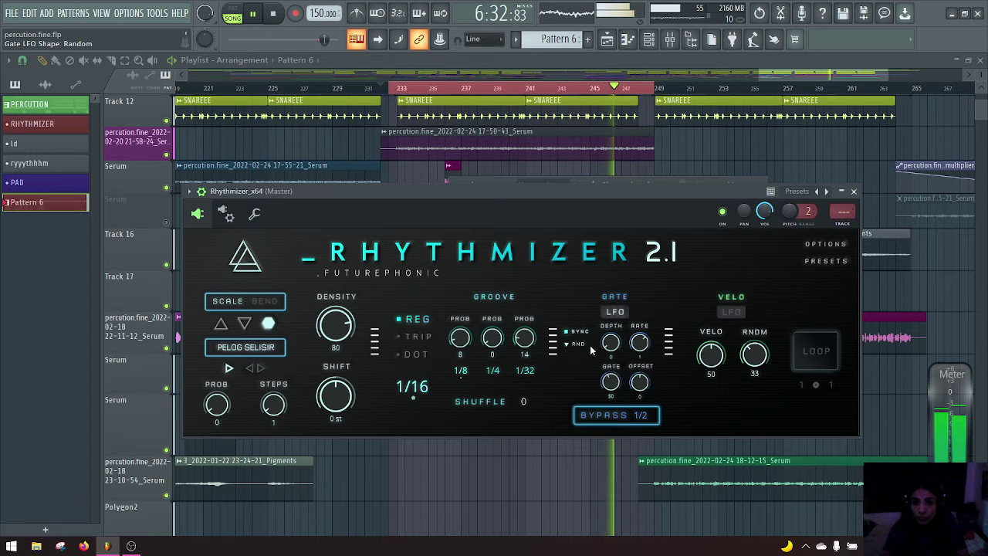
click(578, 345)
click(575, 340)
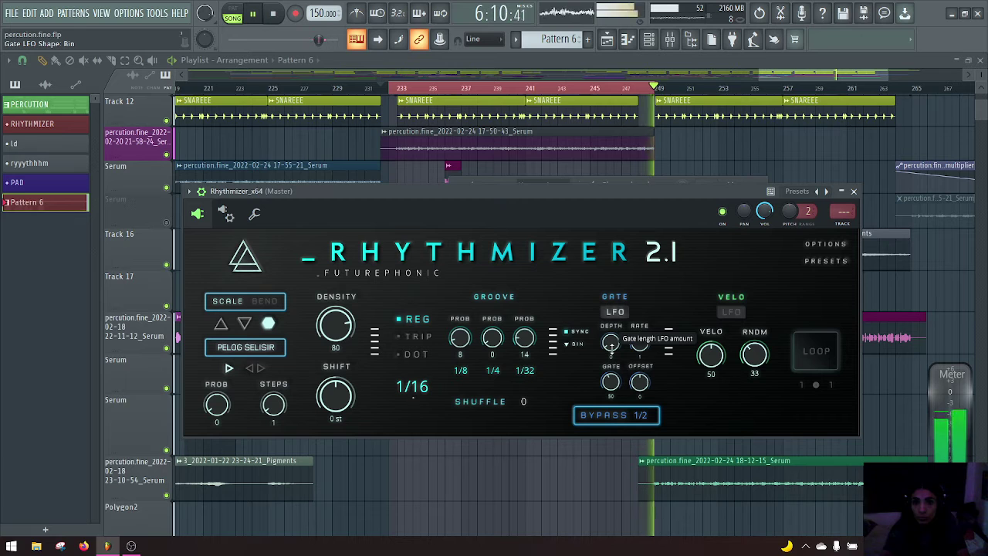
Raise the gate LFO's depth to 34 and sweep its rate through 1/6 and 16, settling at 2
drag(605, 341, 607, 293)
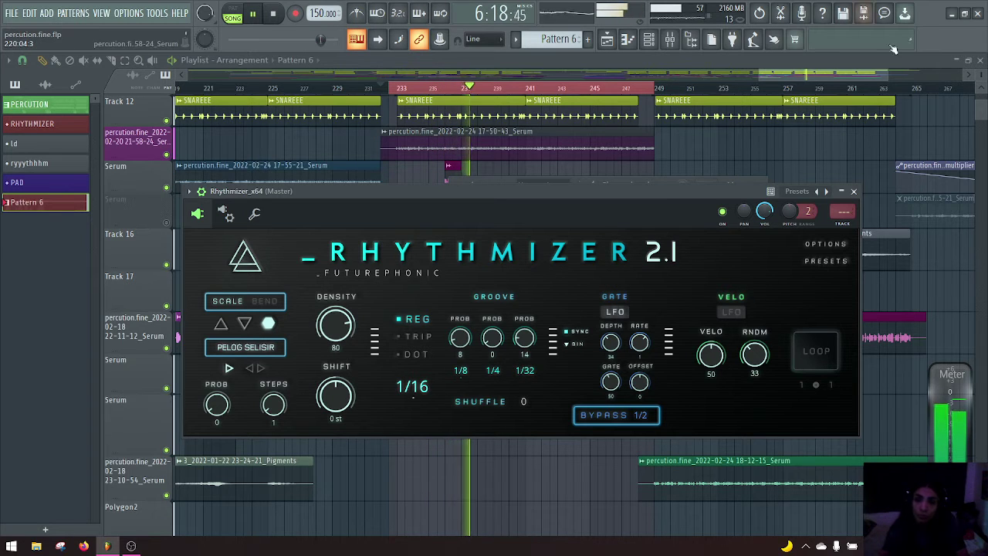
drag(638, 341, 647, 395)
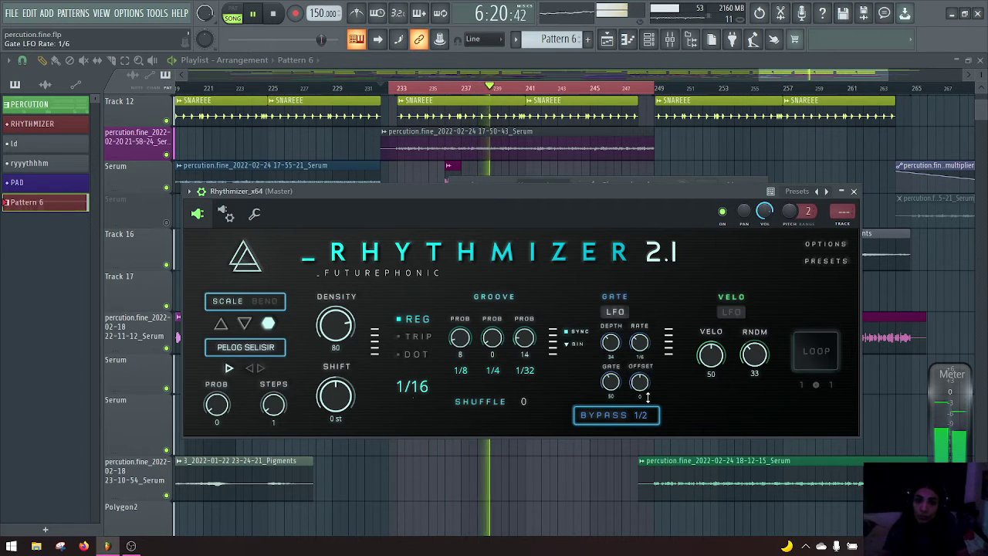
drag(631, 356, 619, 292)
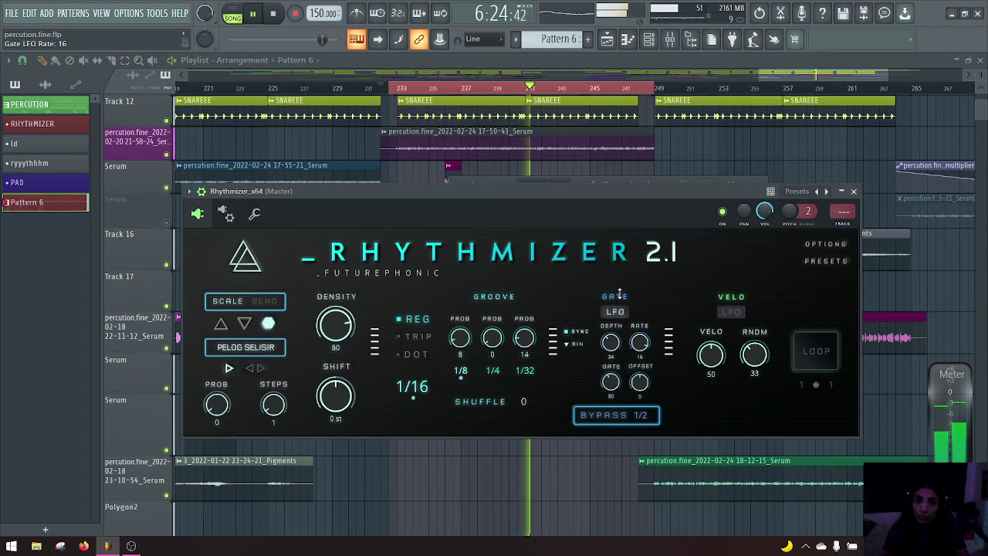
drag(618, 293, 629, 316)
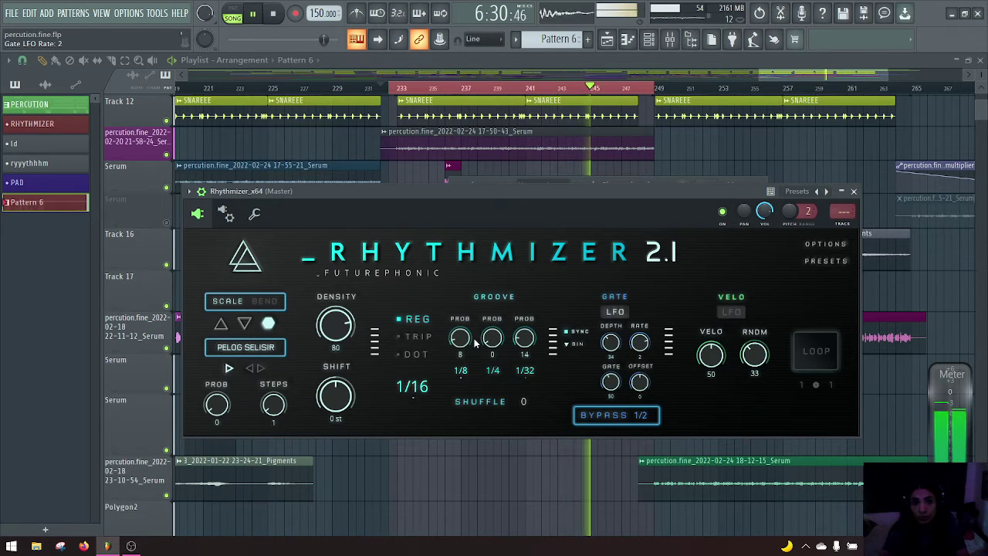
Audition the gate bypass at 1/4 and 1/8, and return it to 1/2
click(640, 414)
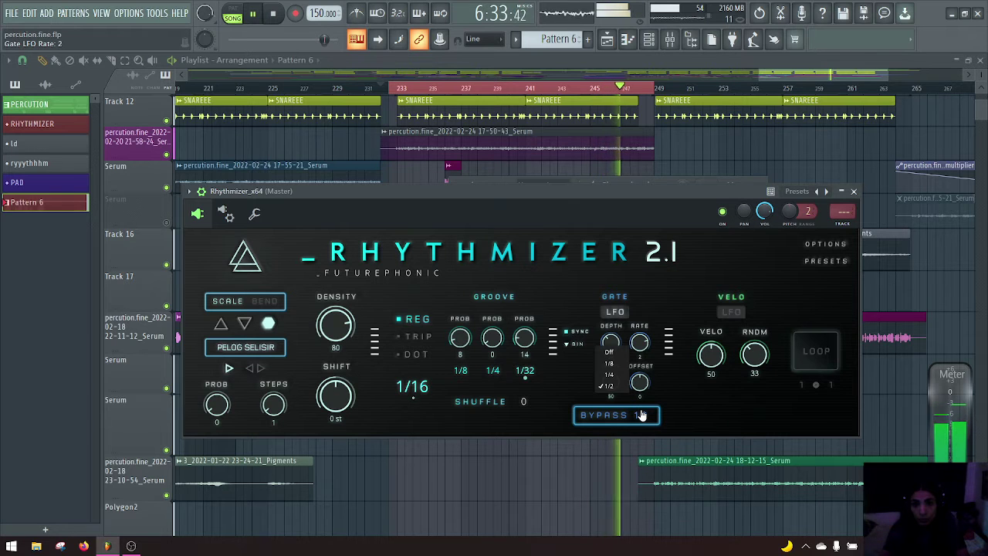
click(609, 375)
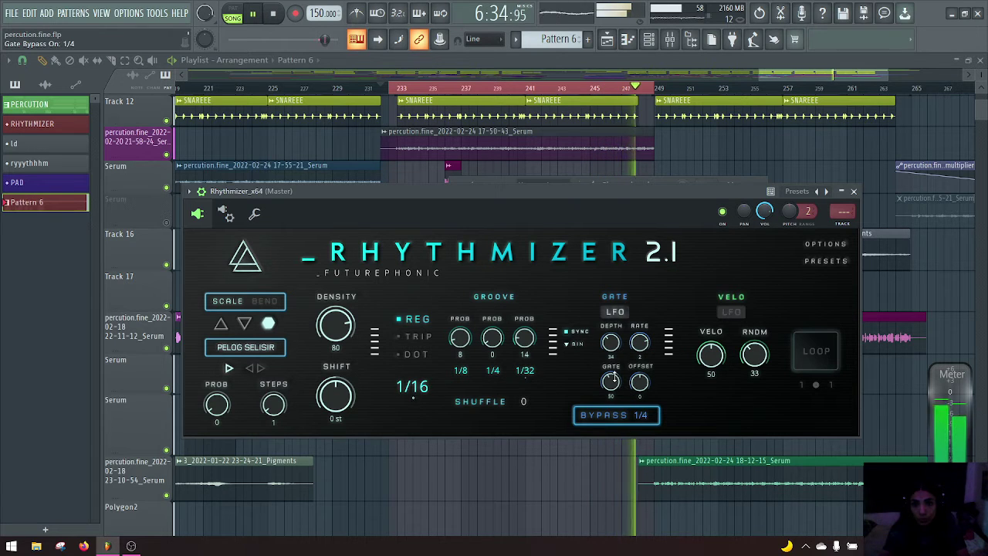
click(640, 415)
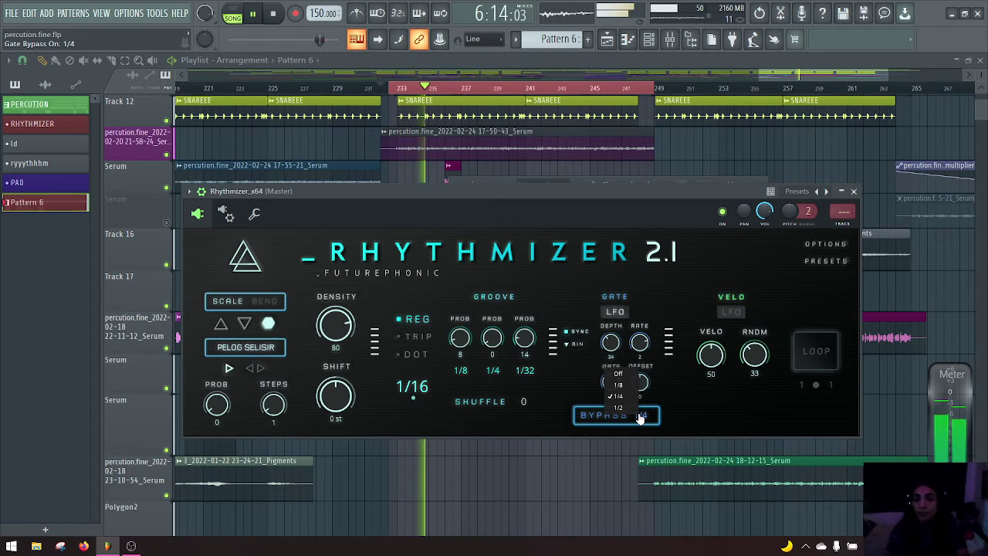
click(614, 384)
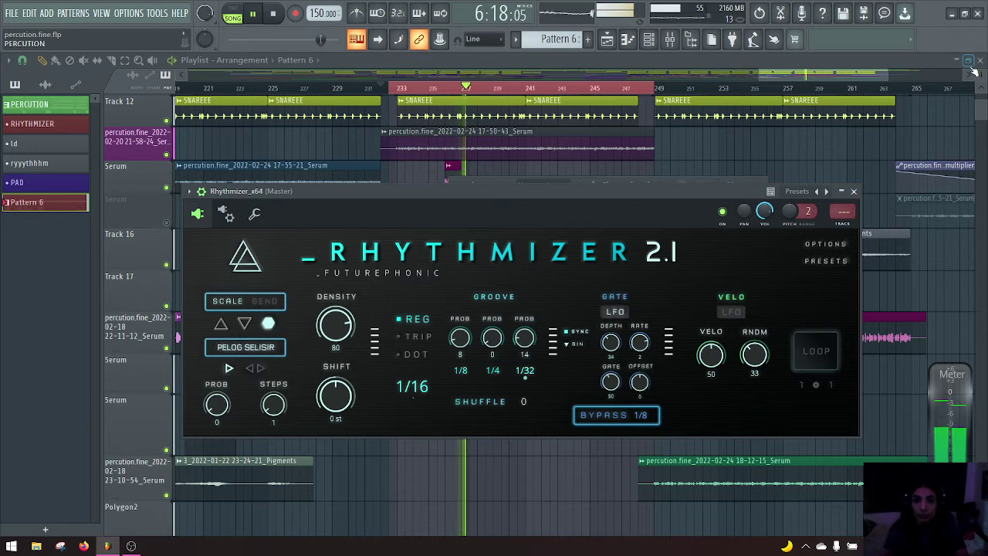
click(633, 415)
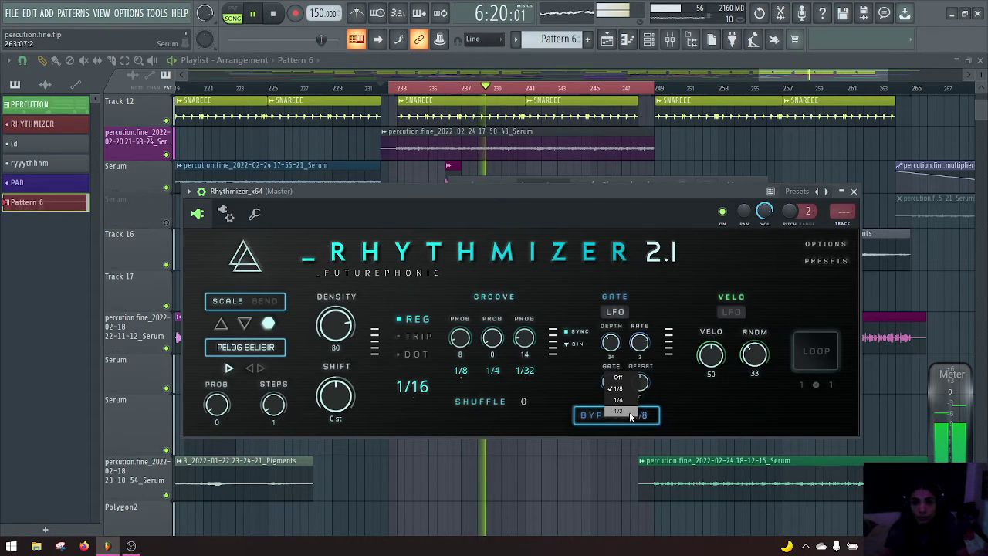
click(628, 412)
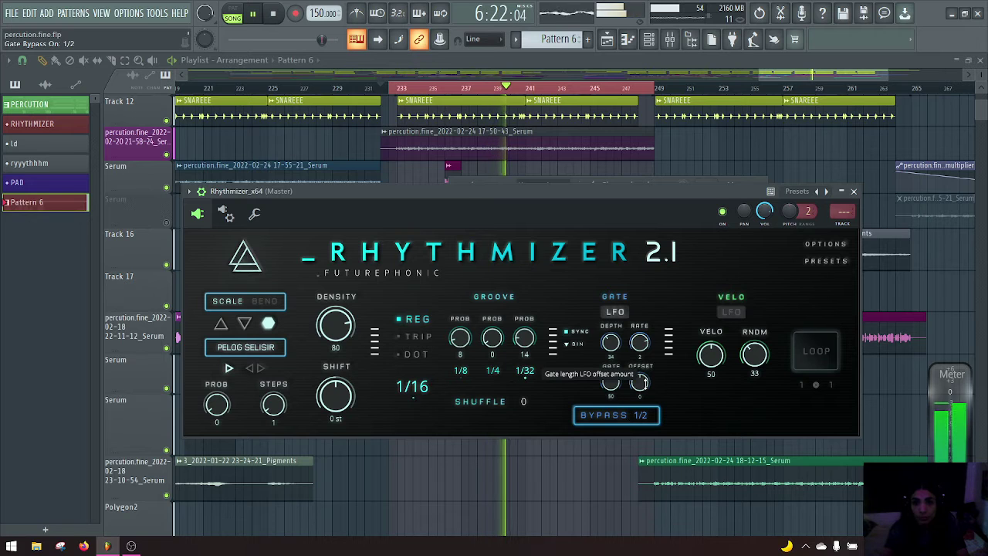
Enable the velocity LFO, leave its depth at 0, and adjust its rate through 1/12 and 1/16 to 1/24
click(733, 311)
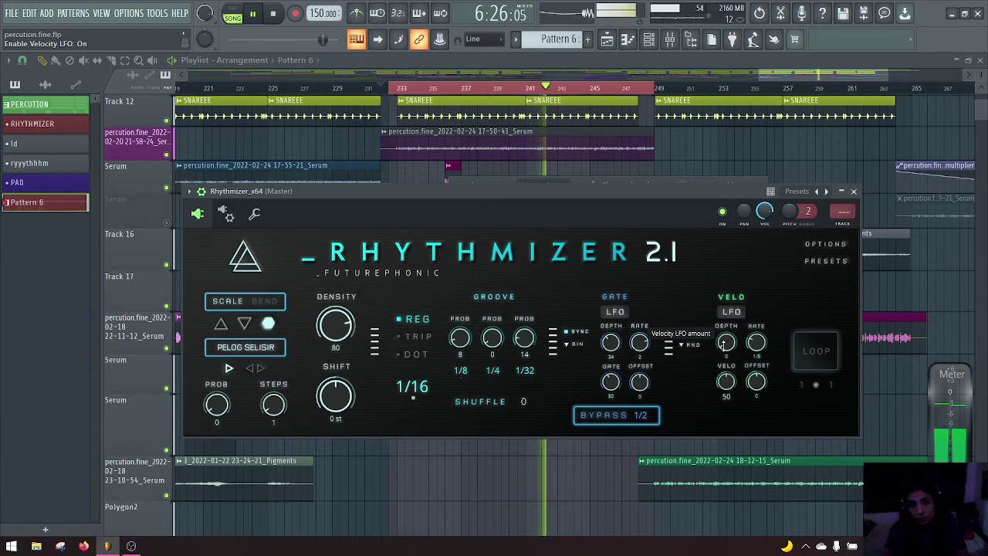
drag(725, 344, 716, 321)
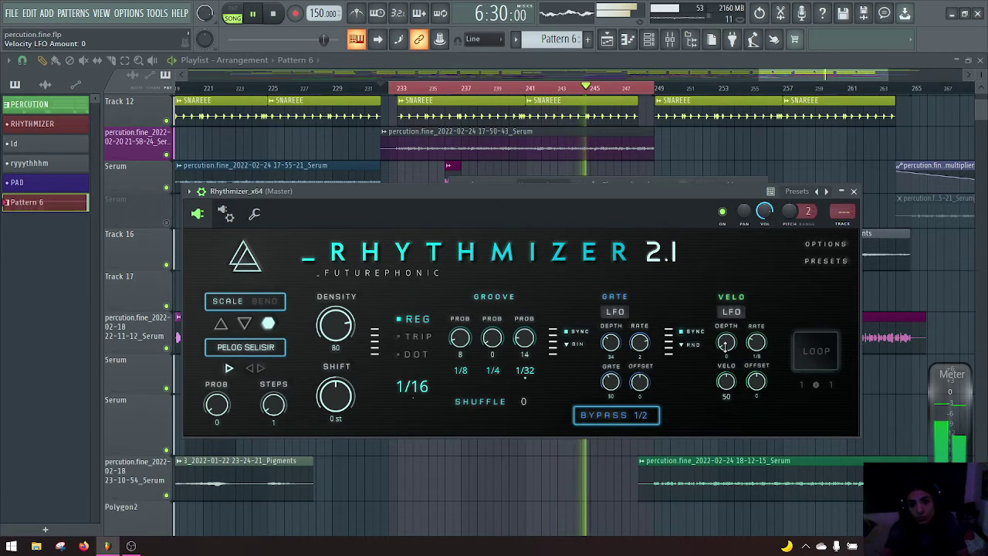
drag(724, 244, 761, 349)
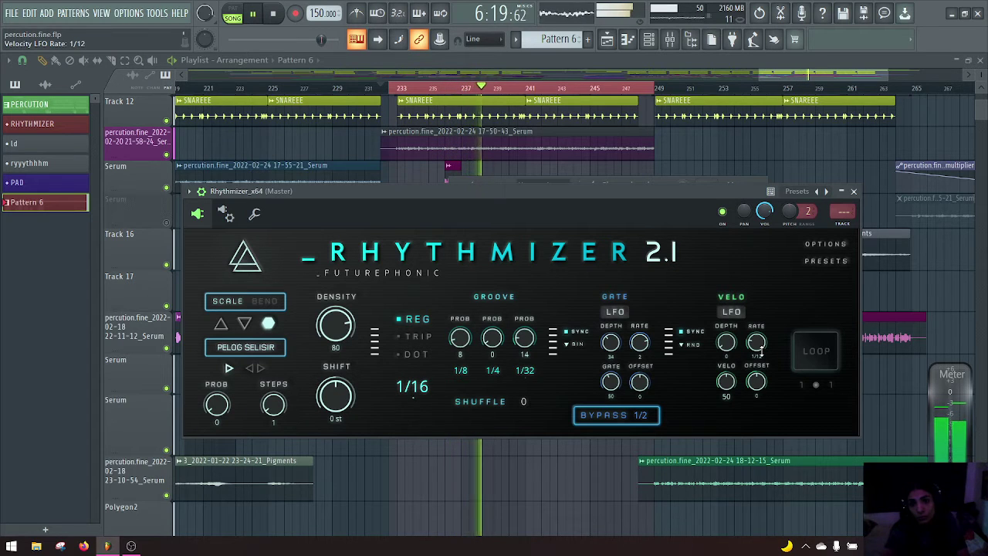
drag(761, 349, 762, 354)
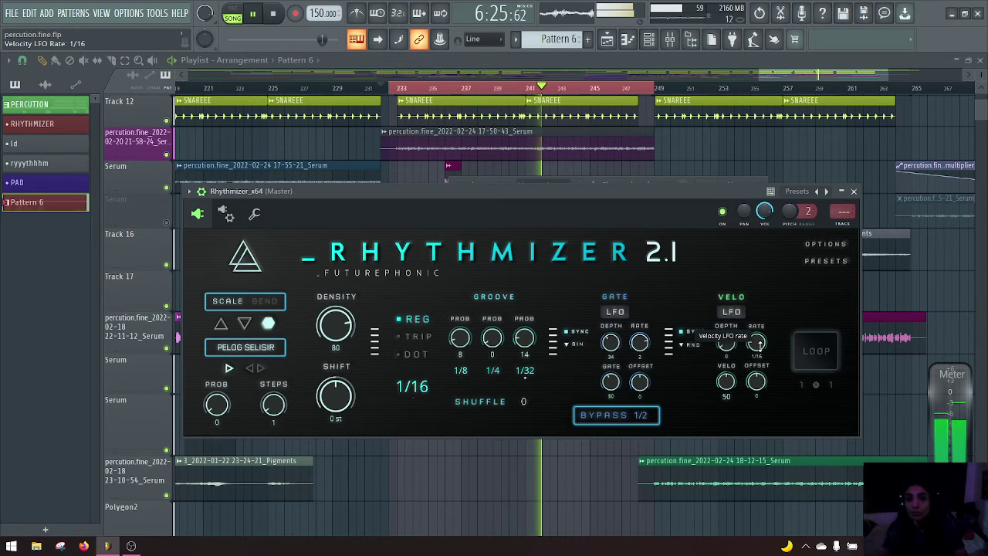
drag(760, 345, 766, 353)
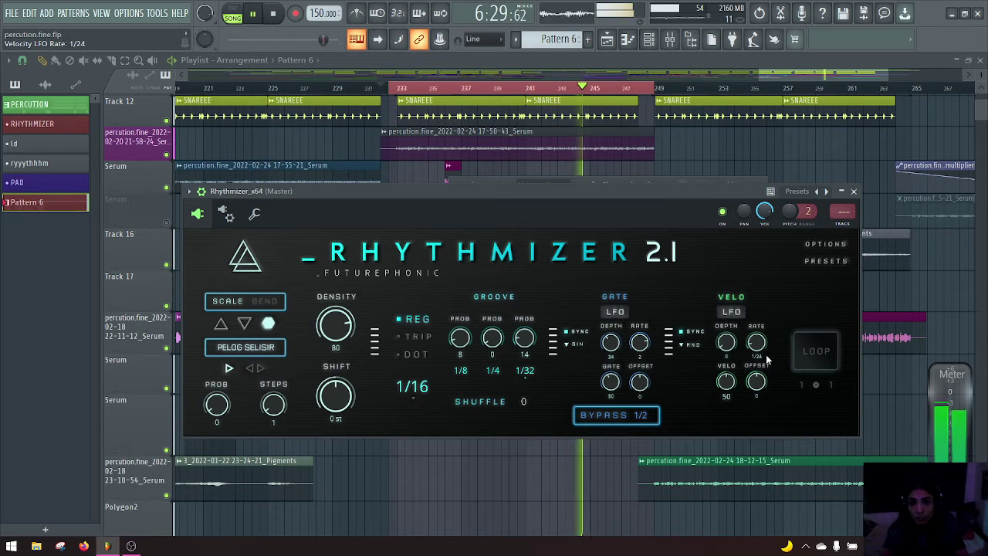
Pause and resume playback, and move the plugin window slightly down
key(space)
key(space)
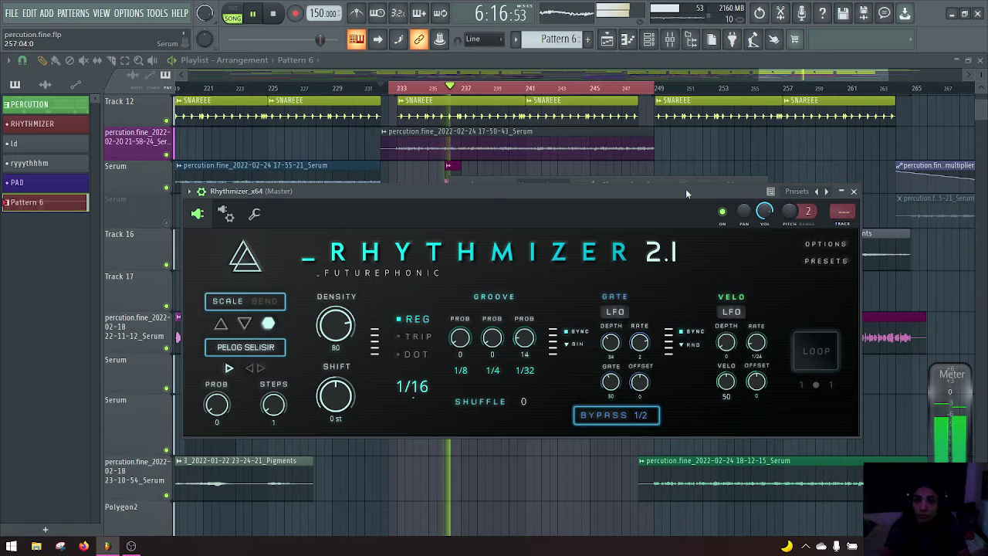
mouse_move(685, 193)
mouse_down()
mouse_move(705, 506)
mouse_move(682, 264)
mouse_move(703, 191)
mouse_up()
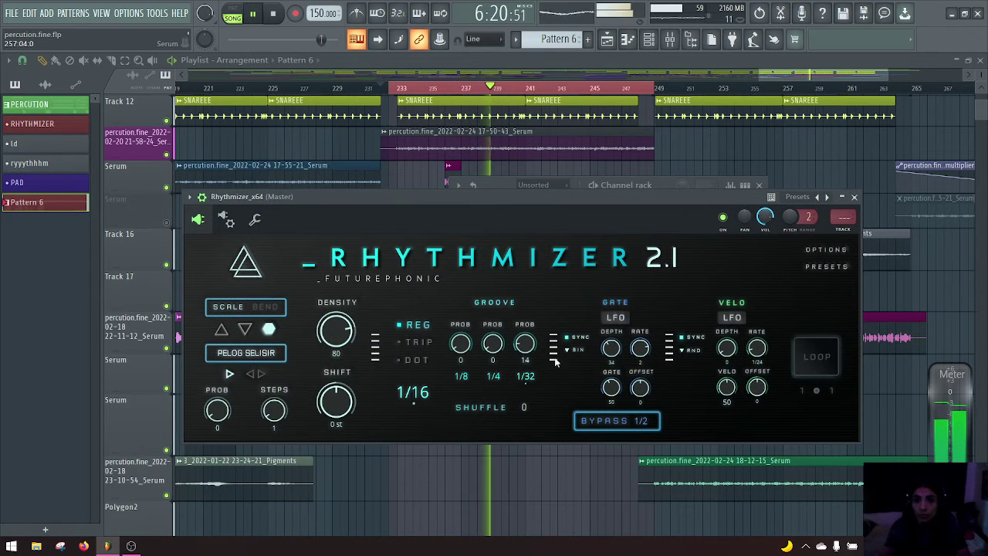
Set the velocity LFO's rate to 1/16 and raise the first groove's probability to 12
drag(460, 342, 460, 327)
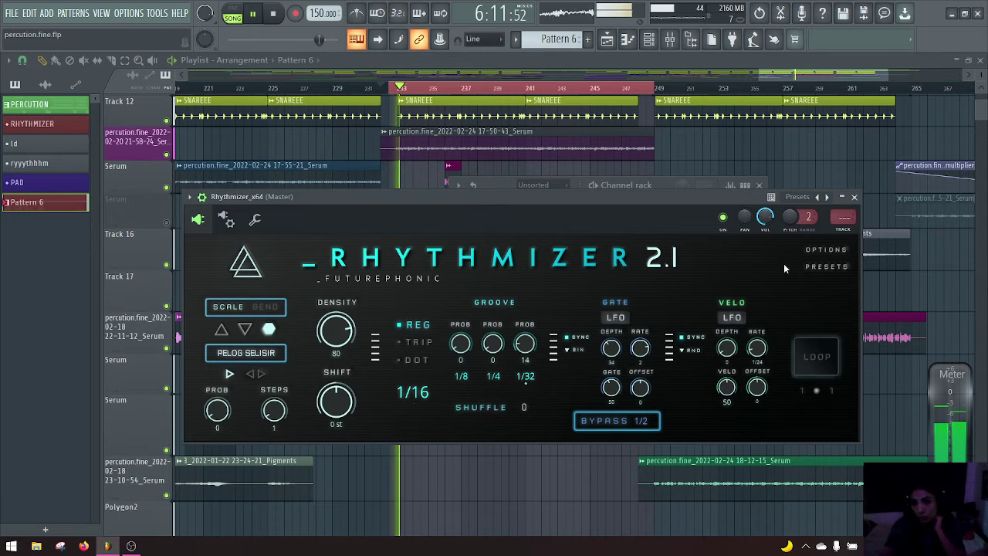
drag(756, 346, 756, 332)
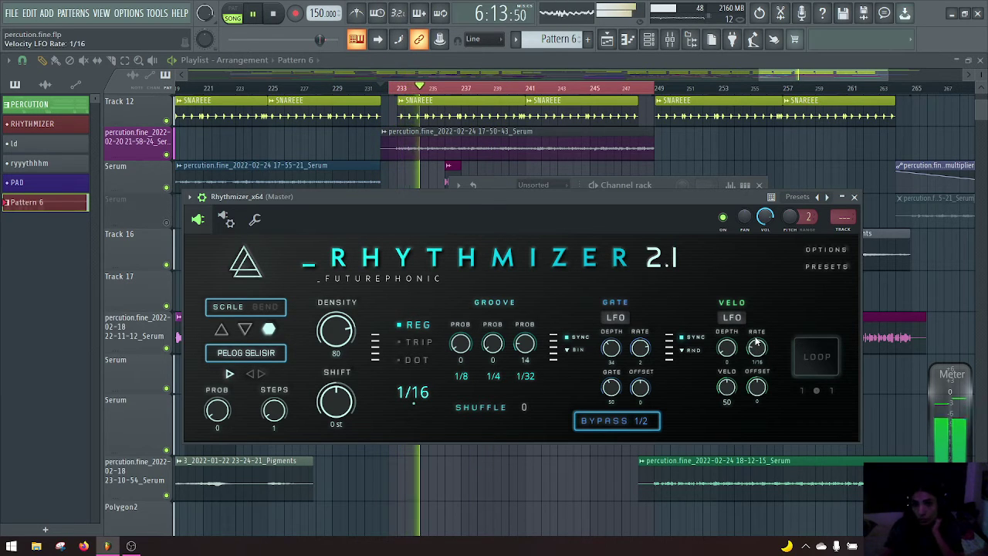
drag(460, 343, 455, 323)
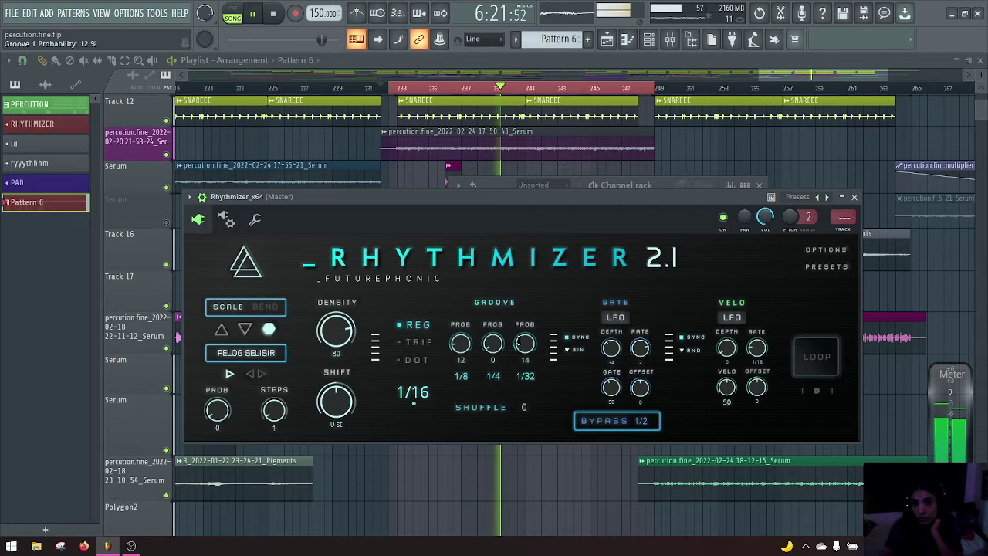
Adjust the third groove's probability through 8 and 10, settling on 9
drag(520, 342, 527, 350)
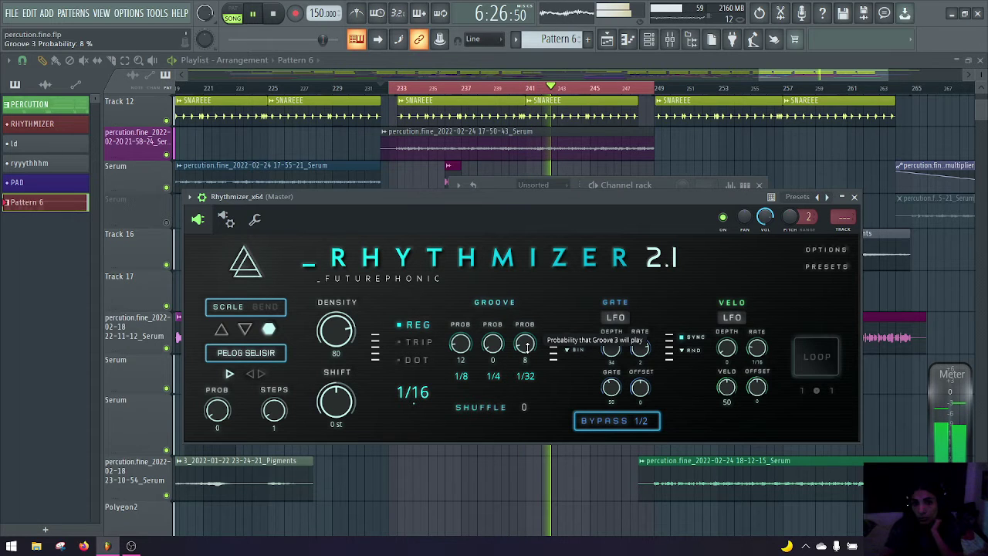
drag(526, 347, 528, 342)
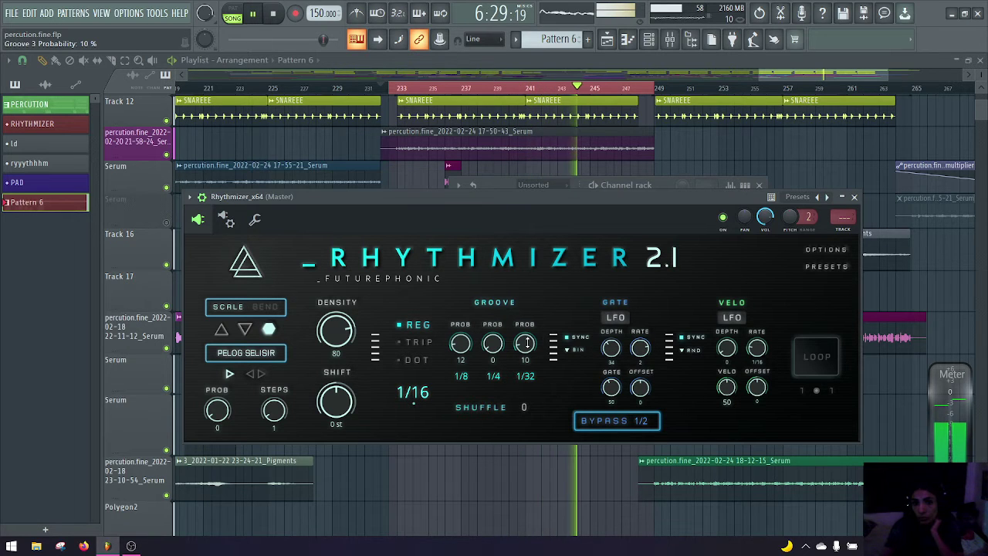
scroll(526, 343, down, 1)
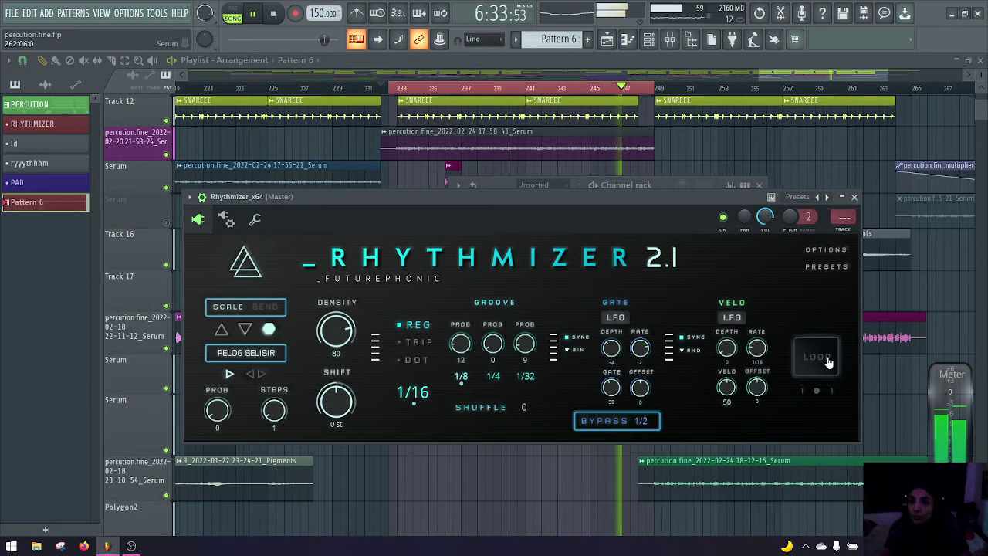
Audition a velocity LFO rate of 5/16 and an offset of -52, and return them to 1/16 and 0
drag(758, 340, 752, 322)
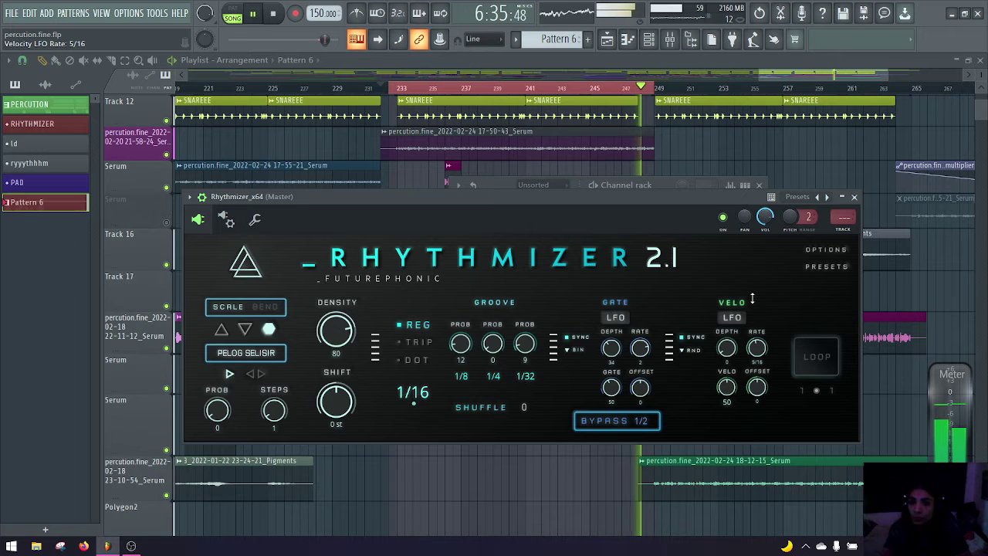
drag(755, 306, 767, 340)
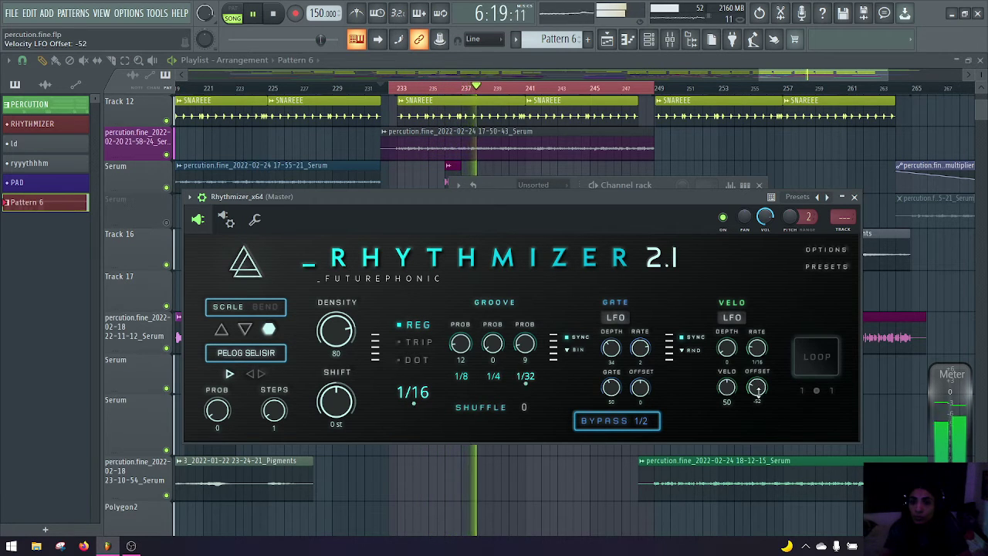
double_click(756, 388)
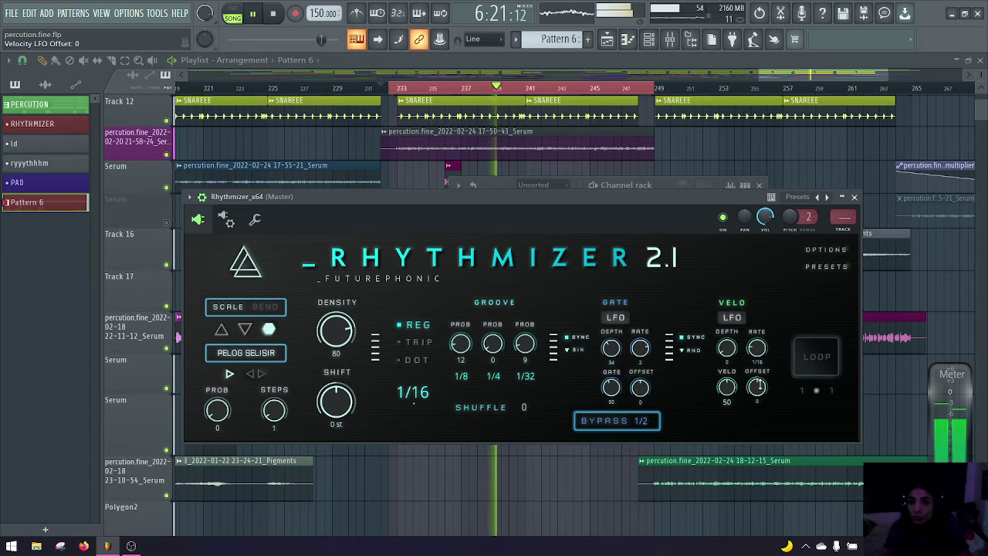
Try the velocity level at 69 and around 50, and set it to 61
drag(727, 386, 737, 400)
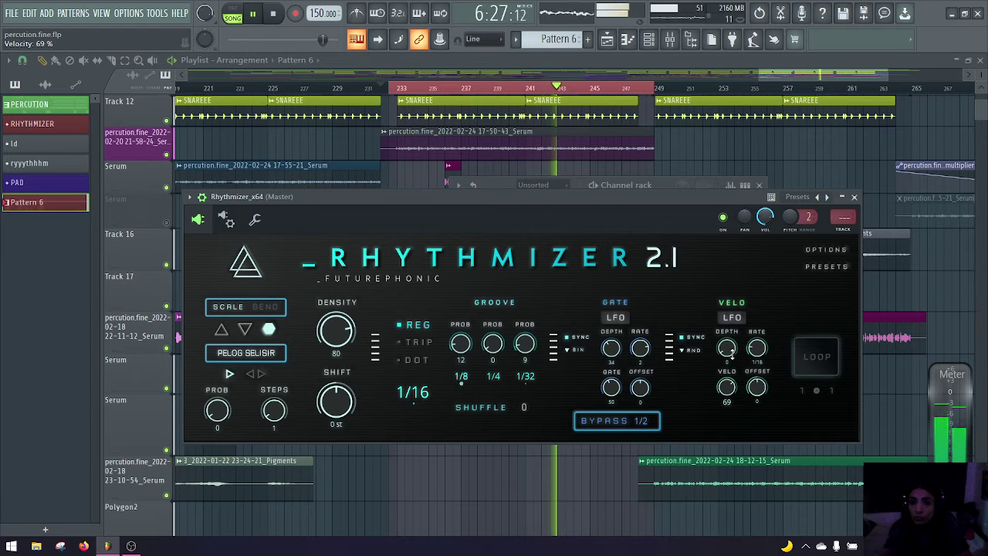
drag(742, 386, 745, 396)
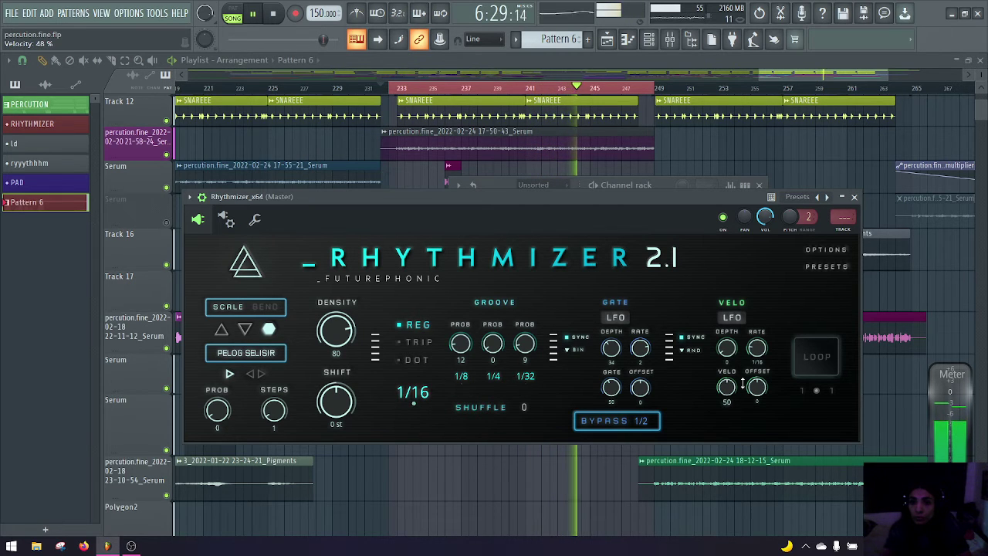
drag(736, 343, 750, 366)
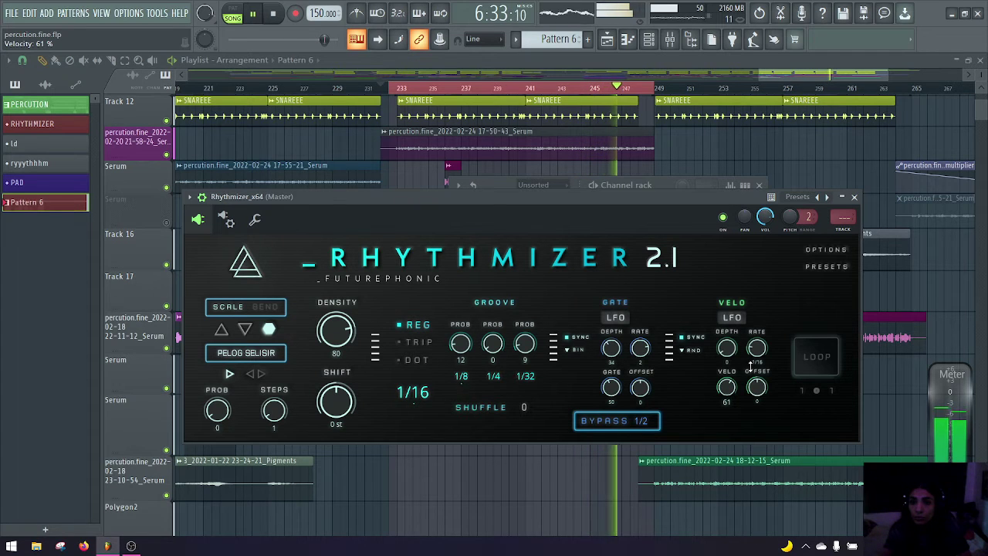
Disable the velocity LFO and raise the velocity random amount to 90
click(730, 318)
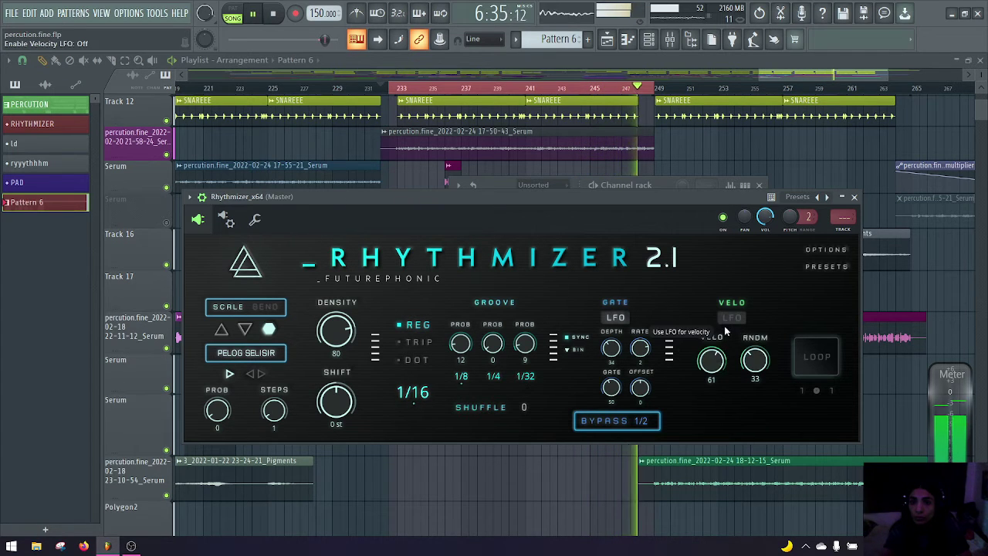
mouse_move(754, 359)
mouse_down()
mouse_move(751, 268)
mouse_move(754, 359)
mouse_up()
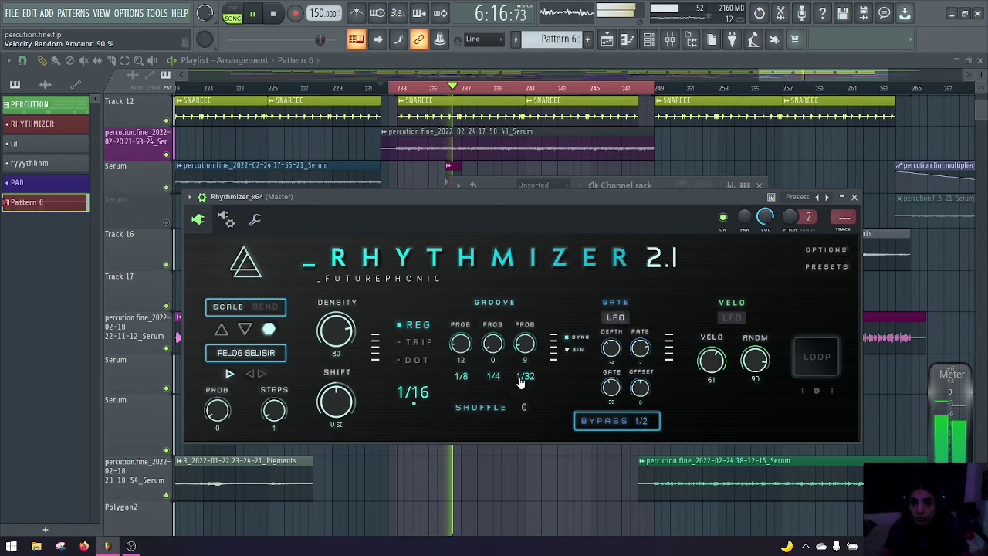
Lower the third groove's probability to 6, and with playback restarted vary the first groove's between 0 and 11, ending on 9
scroll(524, 344, down, 2)
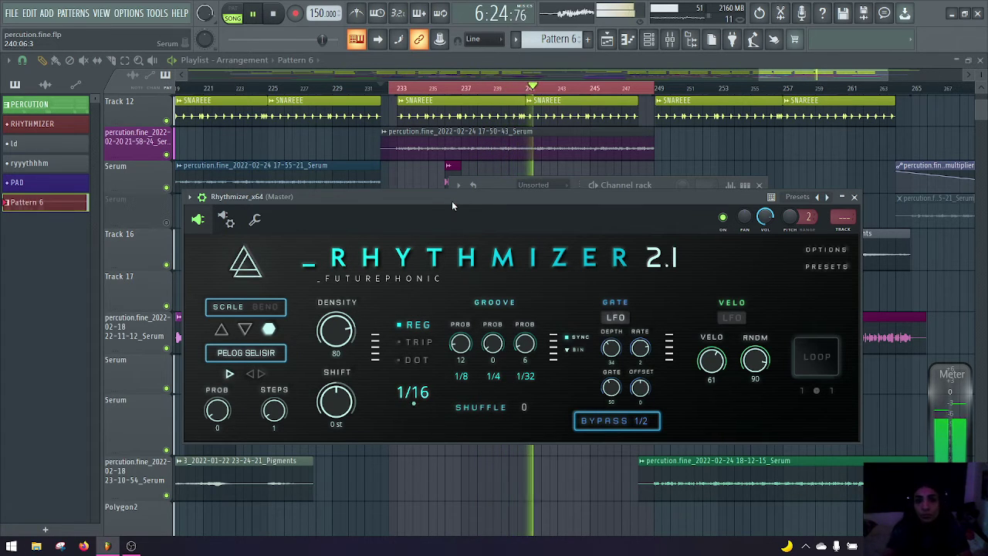
key(space)
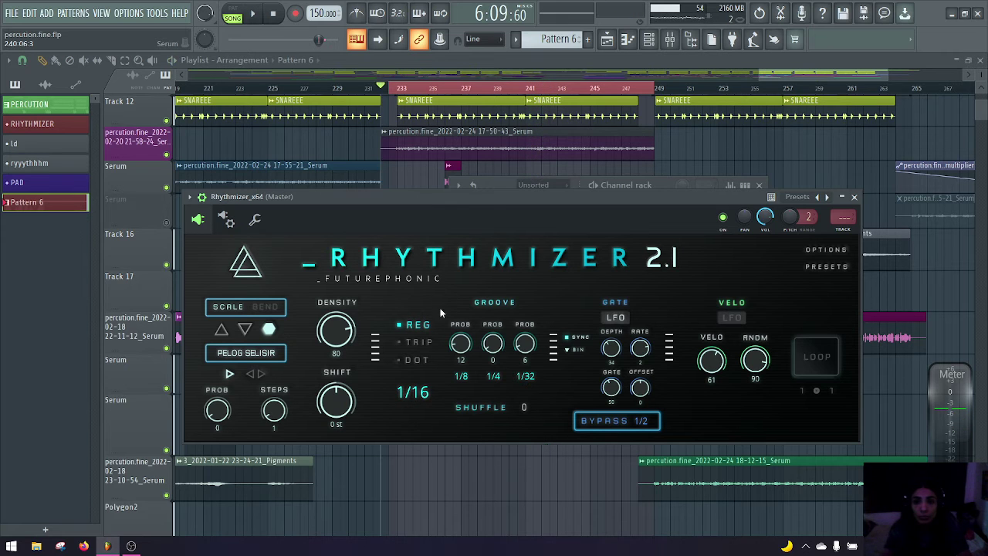
scroll(459, 343, down, 4)
key(space)
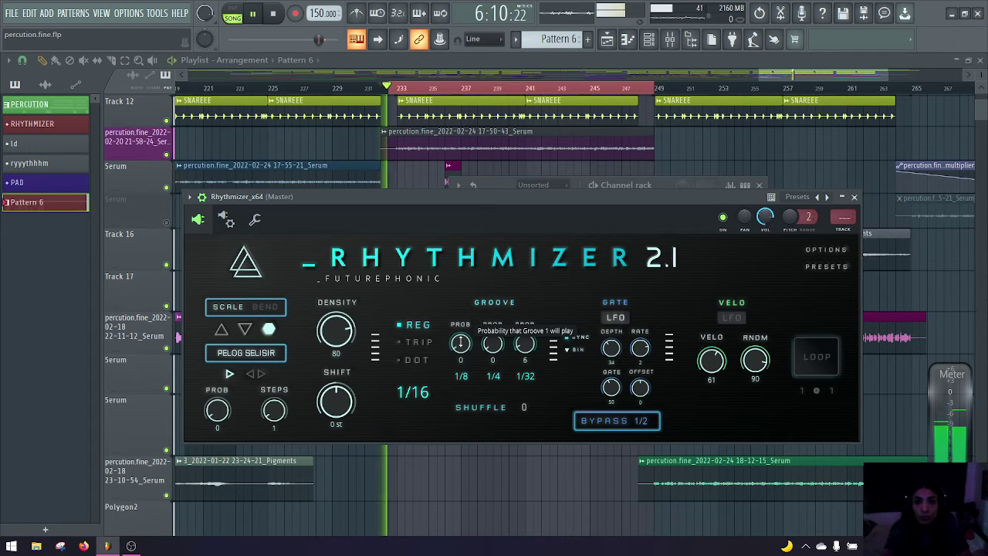
scroll(454, 325, up, 3)
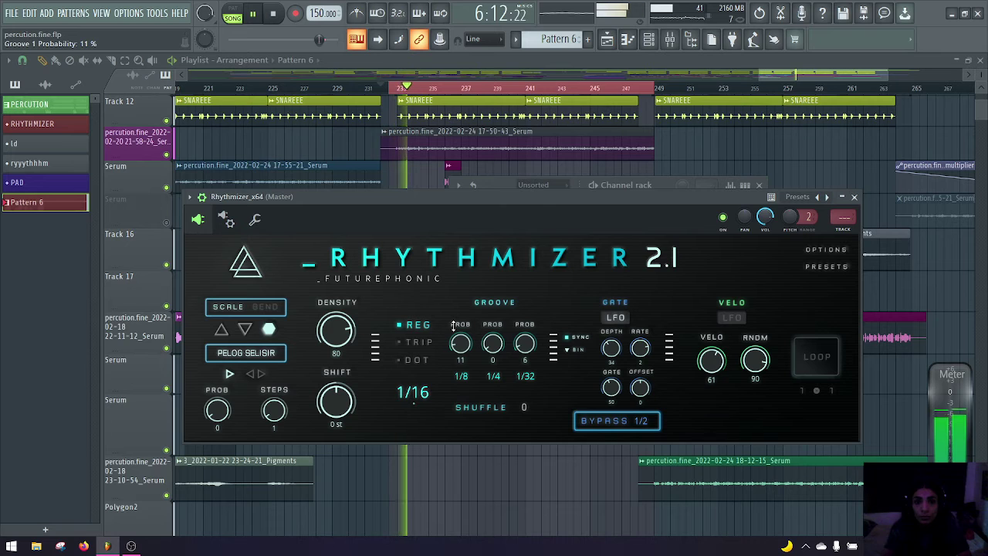
scroll(455, 325, down, 1)
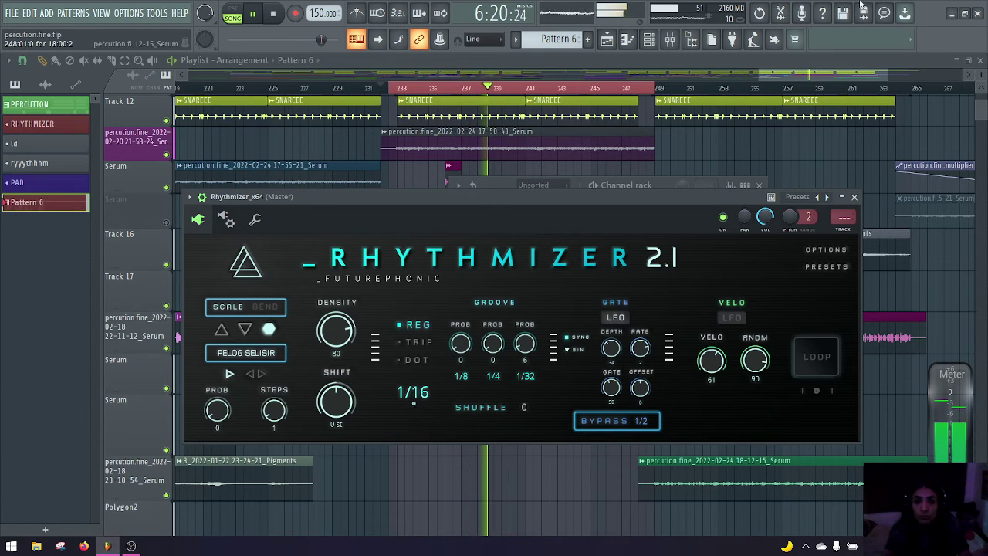
drag(461, 340, 459, 327)
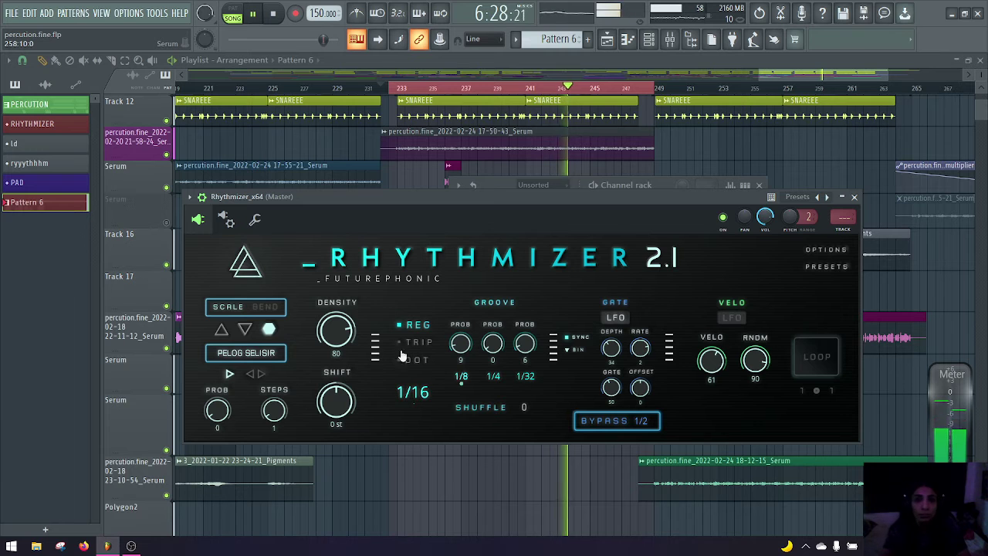
Arm the Serum mixer track 11 for recording and return to the playlist
click(669, 39)
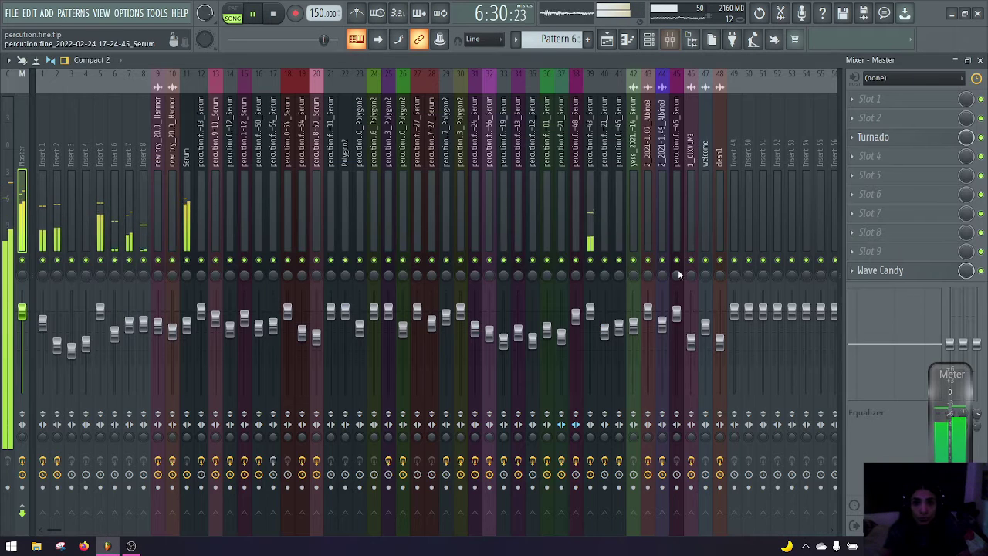
click(590, 312)
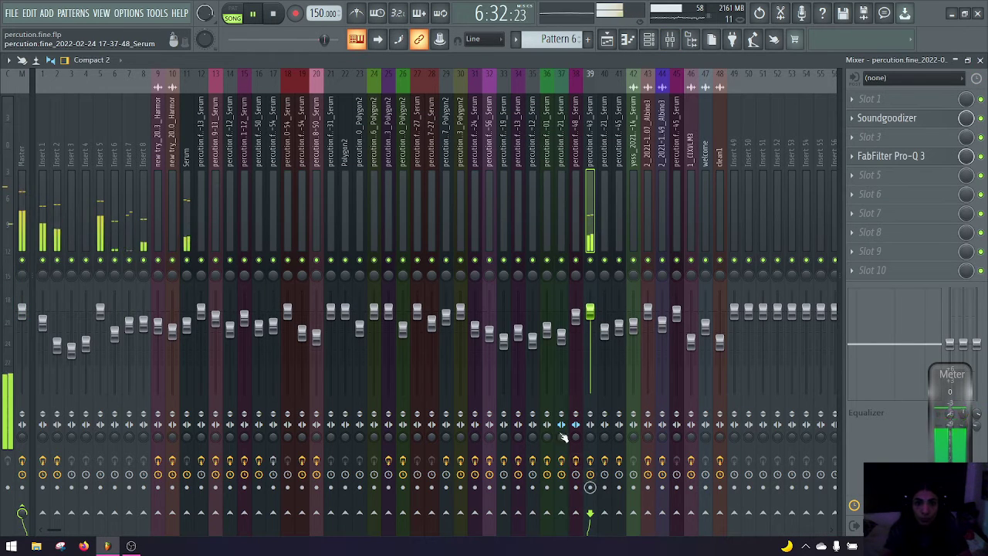
click(186, 325)
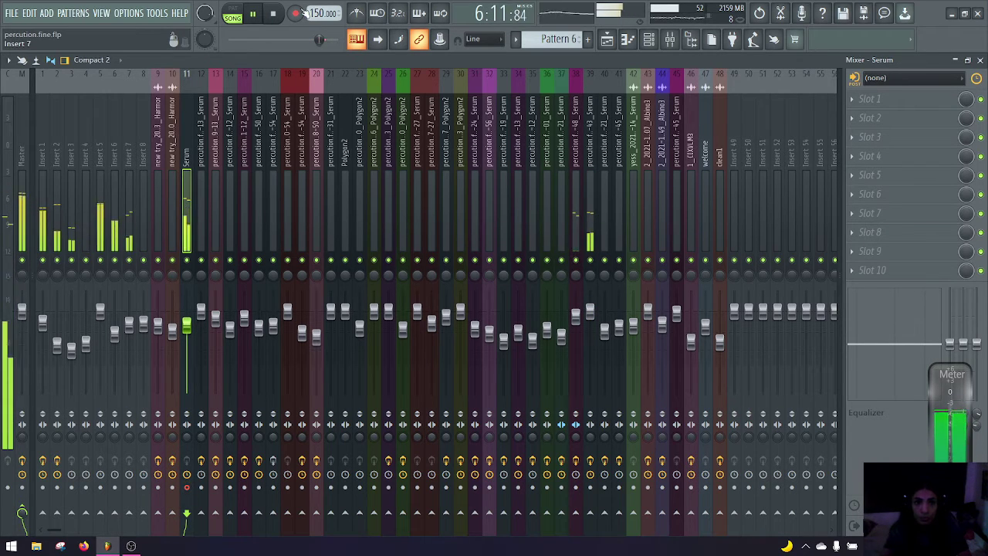
click(606, 38)
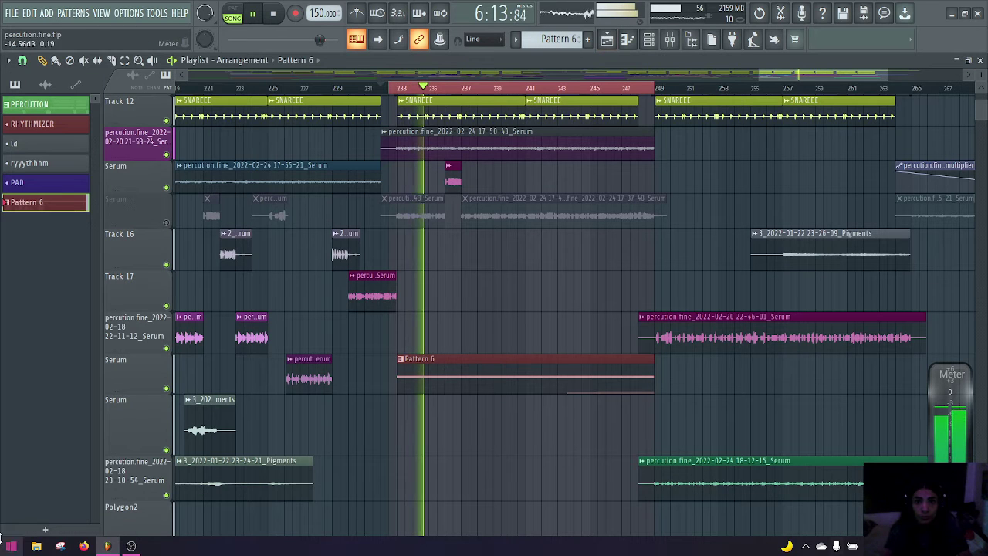
Stop playback, reopen Rhythmizer from the channel rack, and start a recording that captures everything
click(650, 42)
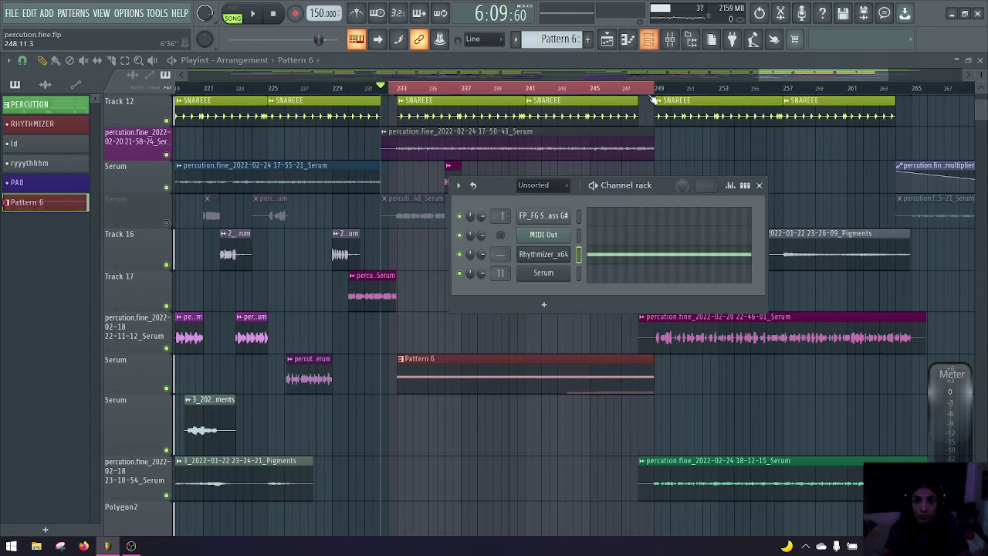
click(560, 260)
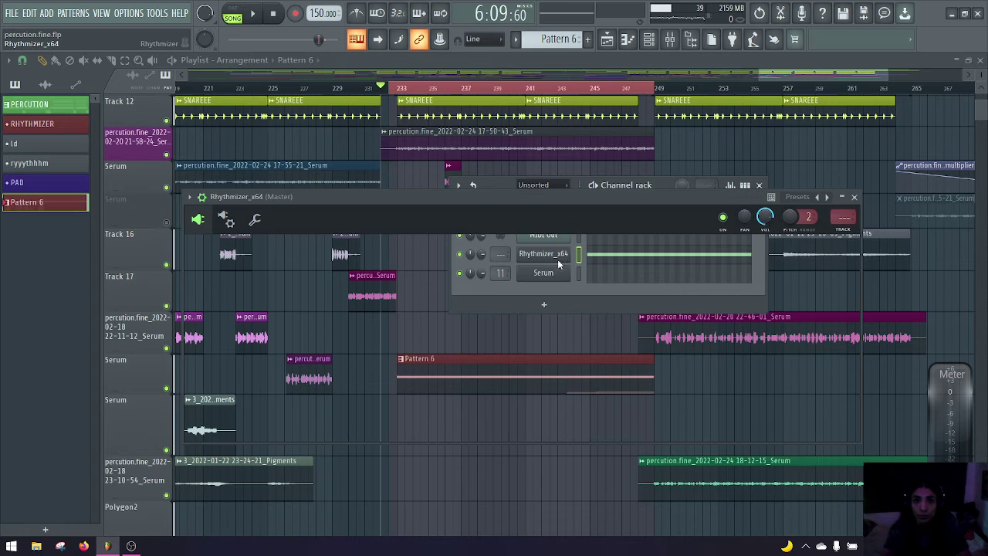
click(297, 14)
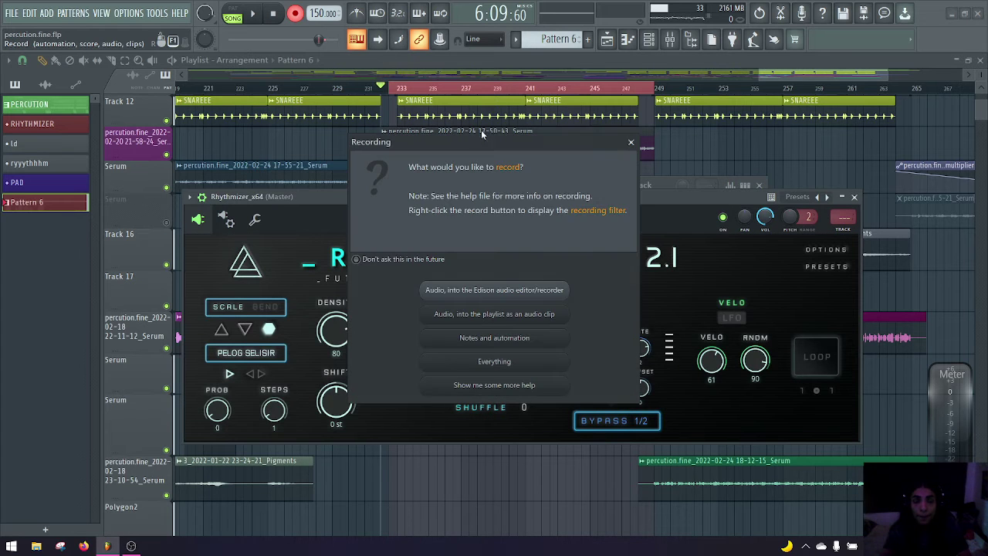
click(528, 368)
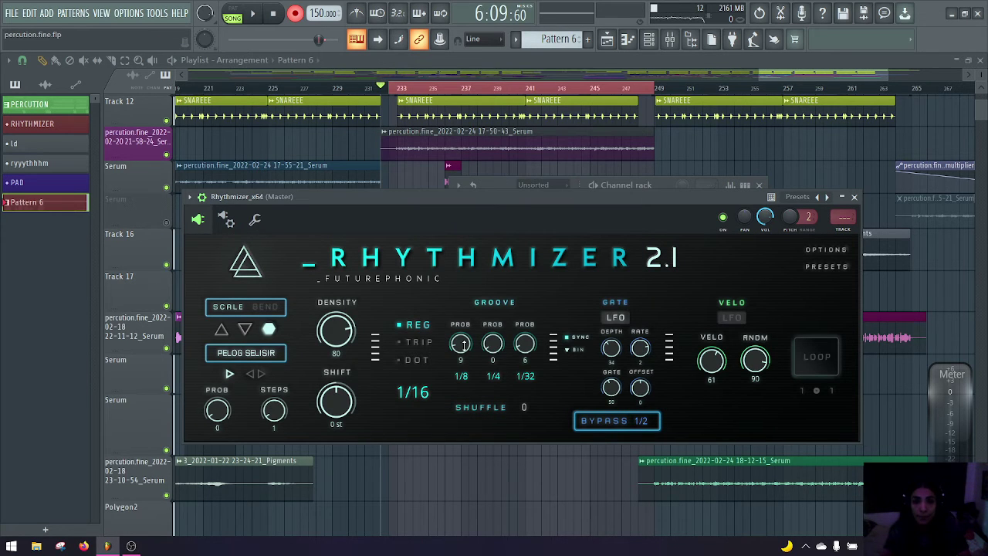
key(space)
While recording, vary the first groove's probability through 3 and 11 down to 8
scroll(460, 343, down, 2)
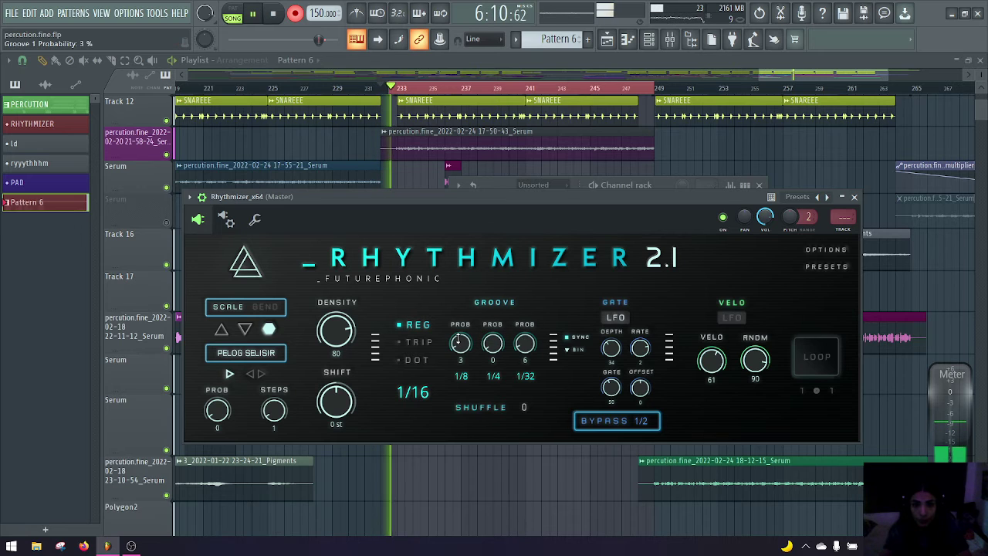
scroll(458, 331, up, 3)
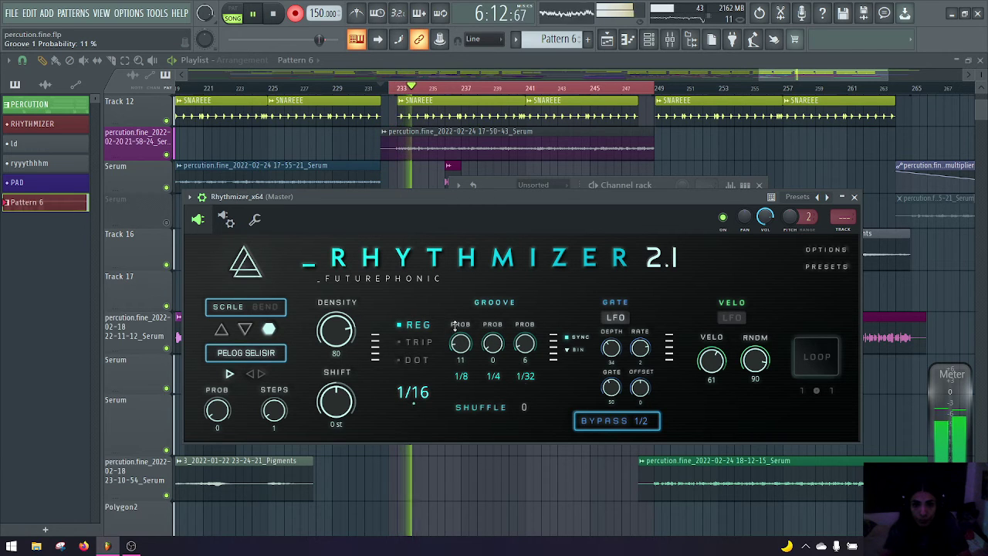
scroll(460, 344, down, 10)
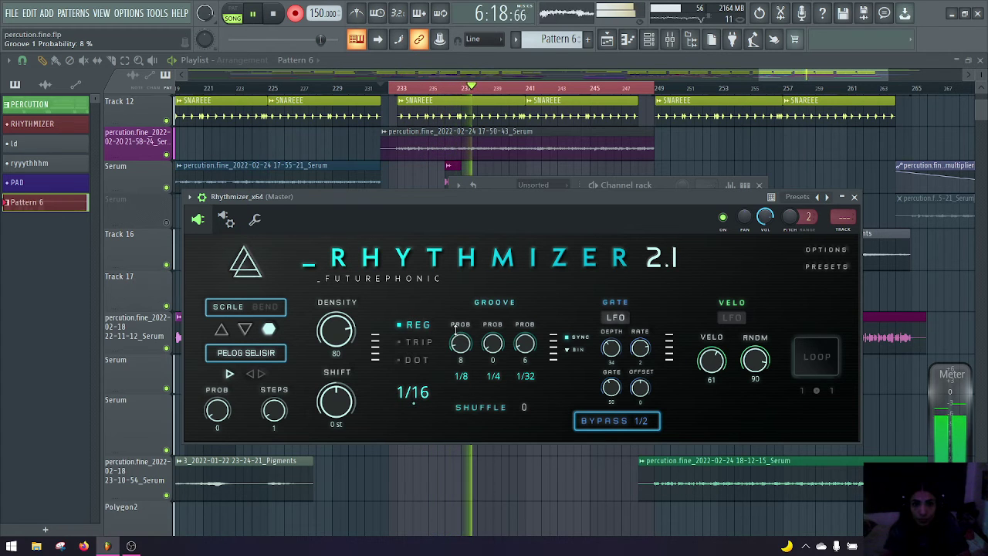
While recording, switch the velocity LFO on and off twice and raise the velocity random amount to 92 in between
click(732, 317)
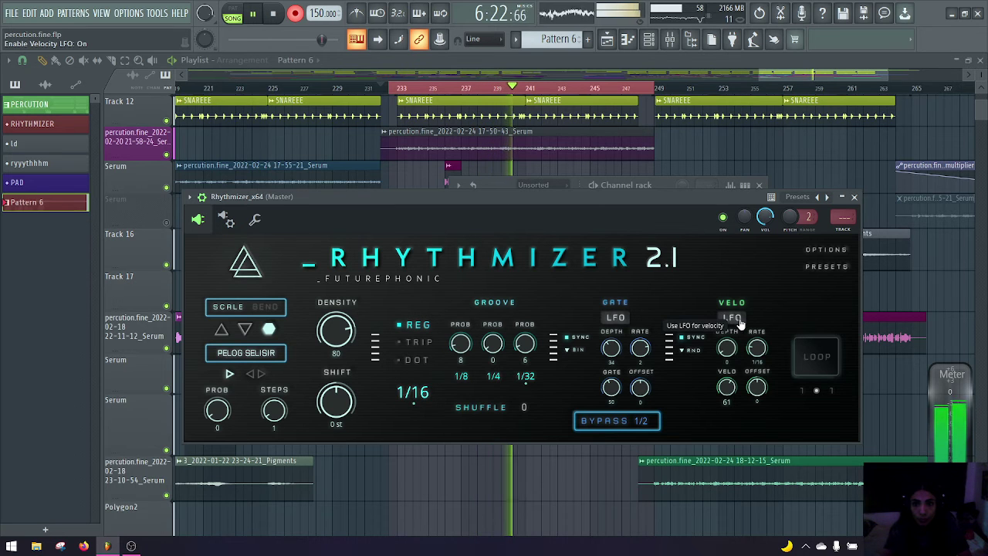
click(733, 320)
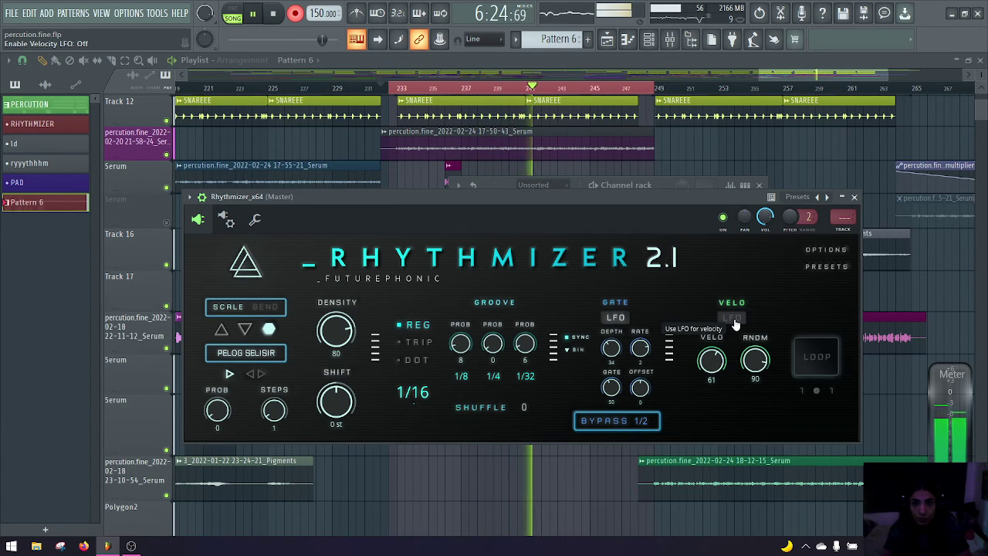
drag(763, 359, 733, 324)
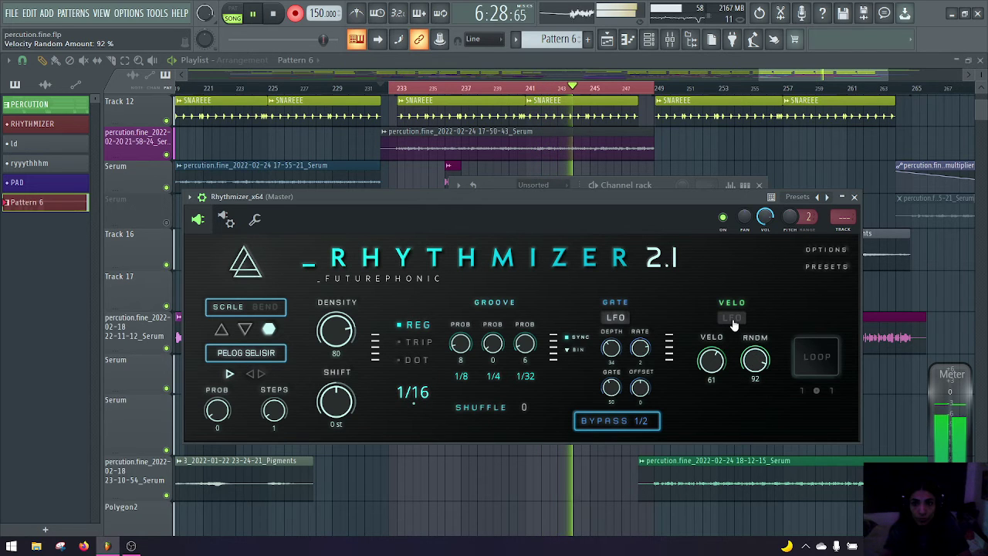
click(731, 319)
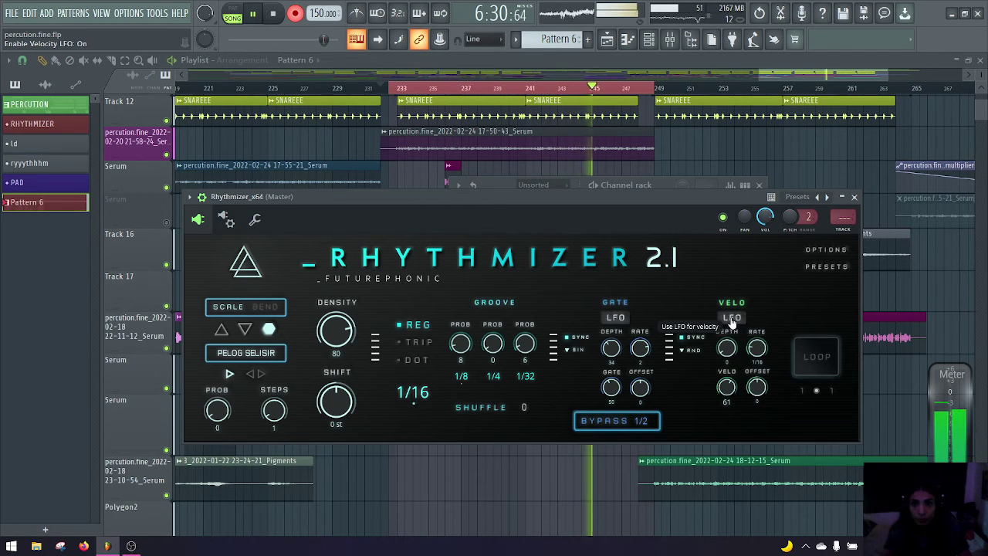
click(732, 319)
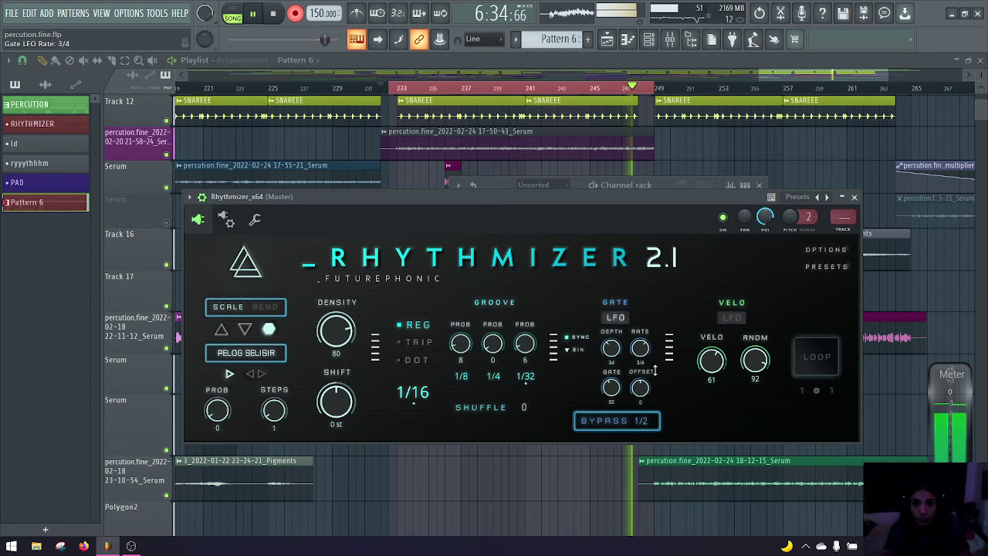
Sweep the gate LFO rate through 3/4, end the recording, and close the plugin and channel rack to show the playlist
drag(646, 359, 630, 332)
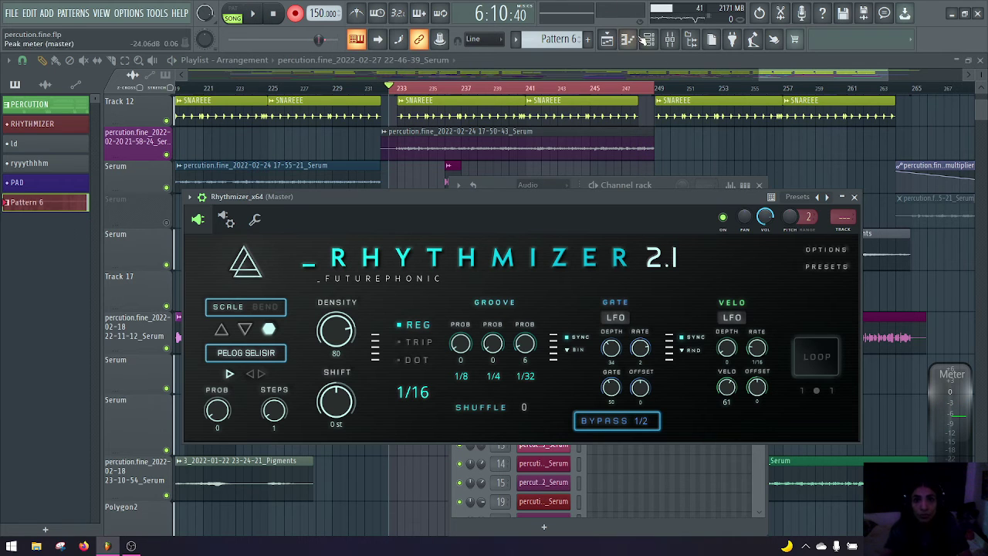
click(727, 157)
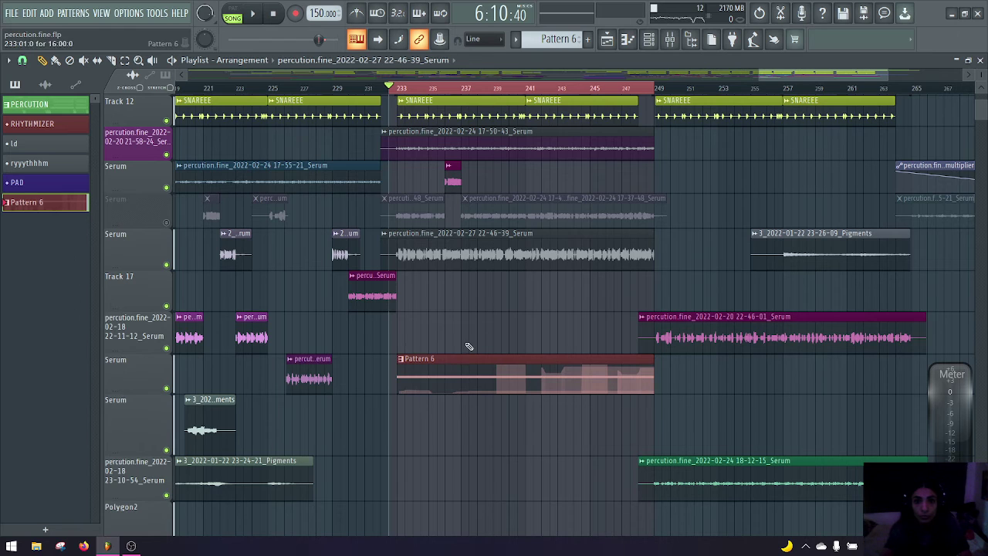
Mute the playlist track containing Pattern 6 and save the project while the looped section plays
click(166, 387)
key(space)
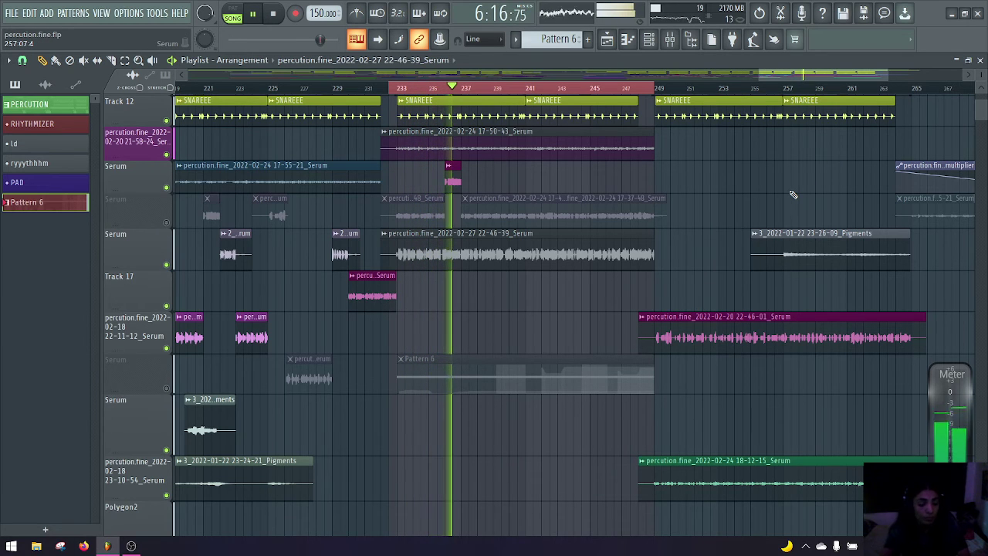
key(ctrl+s)
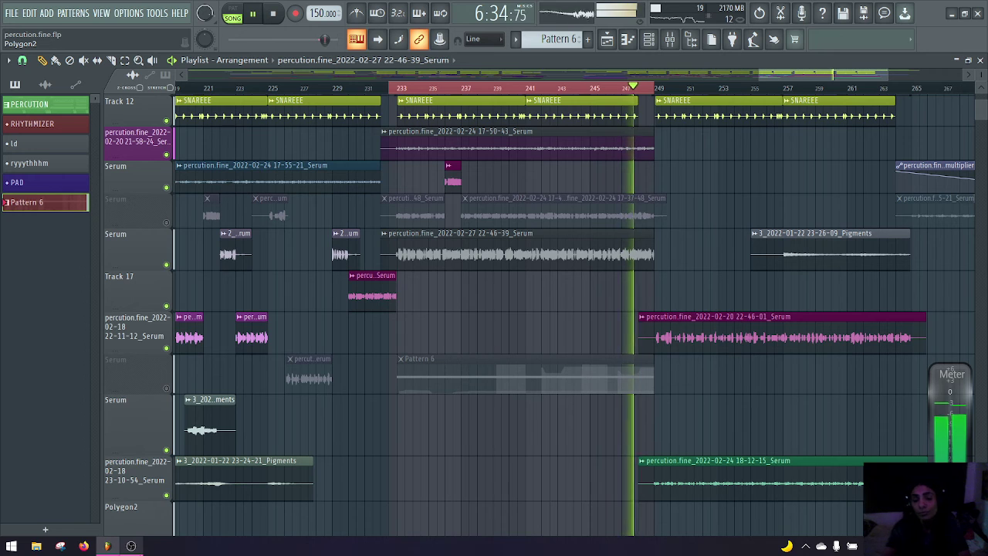
mouse_move(131, 546)
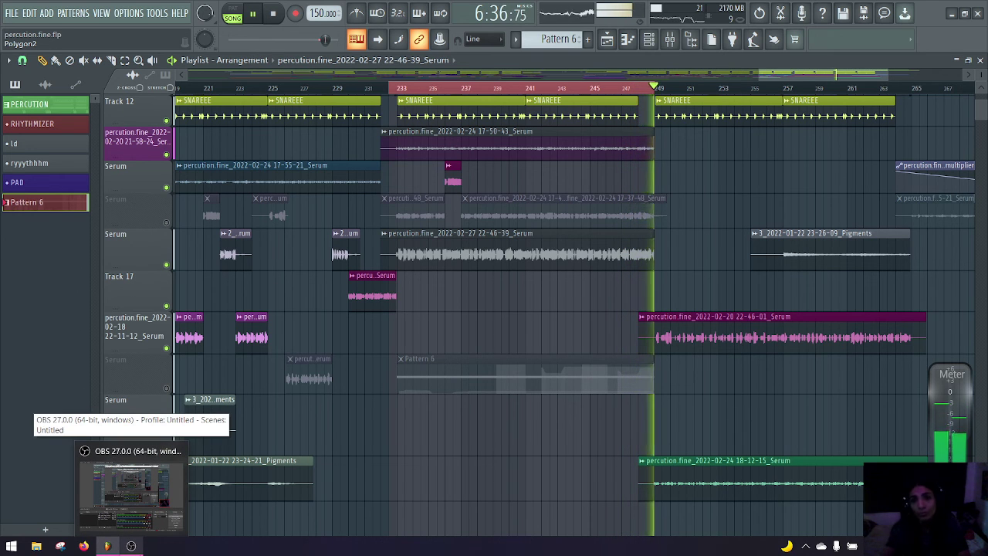
click(131, 494)
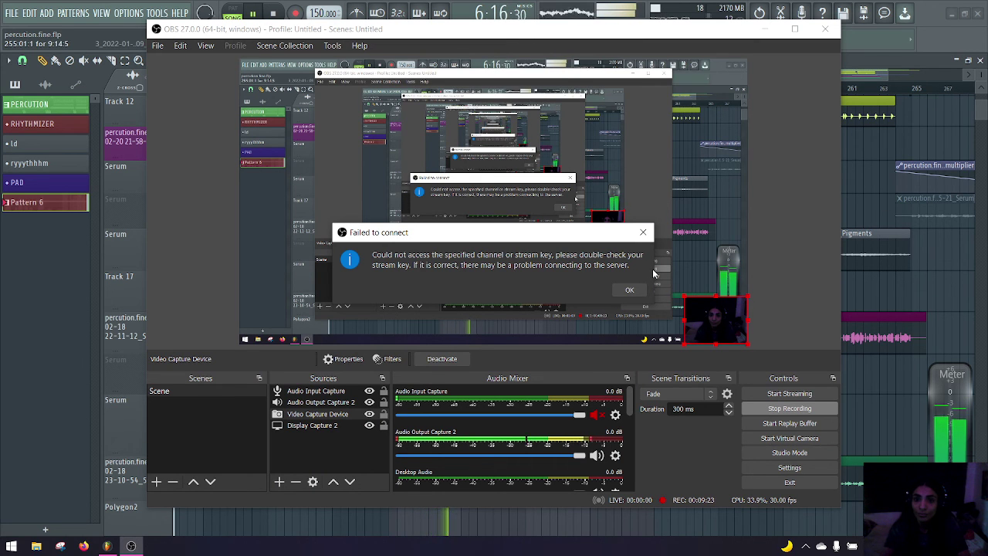
click(132, 546)
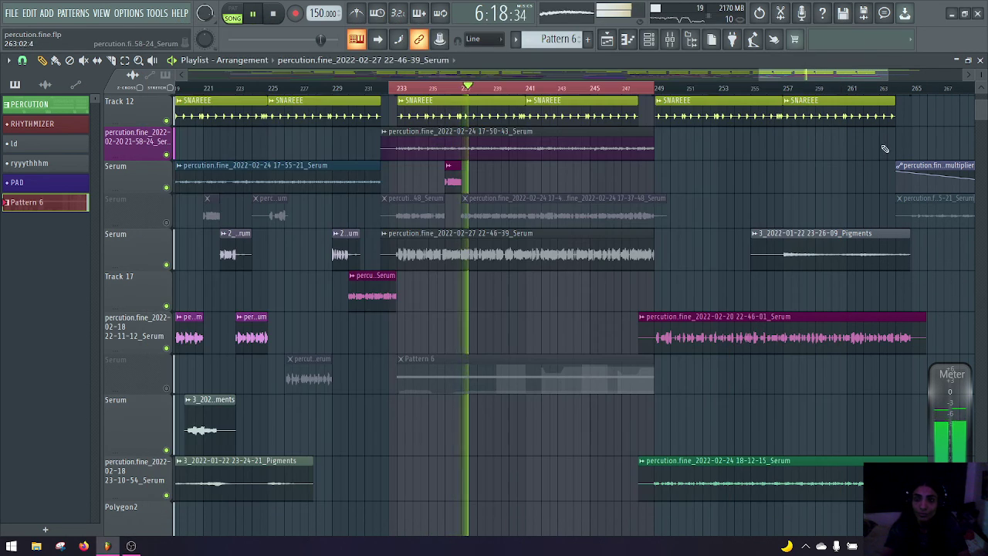
click(136, 548)
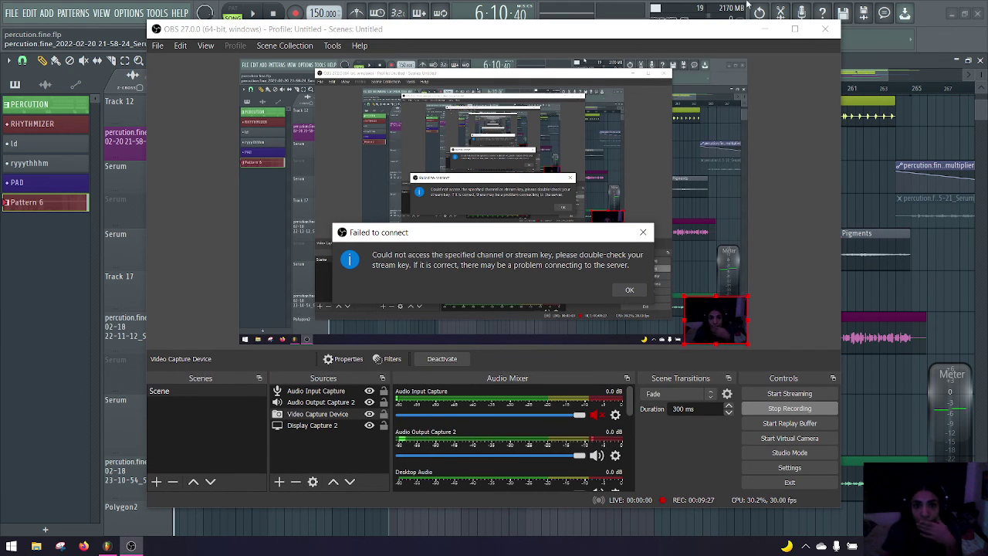